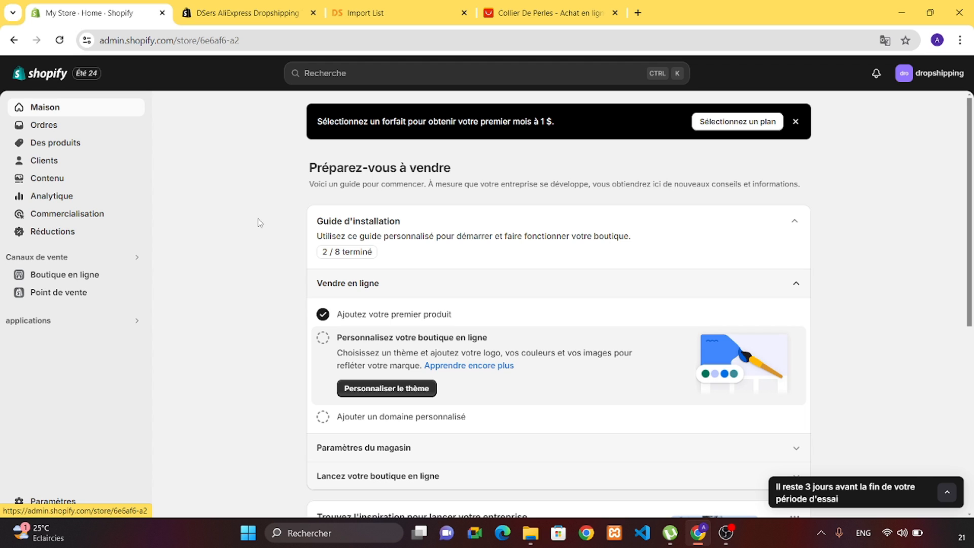
Step: Search the store's applications for "dsers" and open the DSers-AliExpress Dropshipping listing in the Shopify App Store
left_click(27, 325)
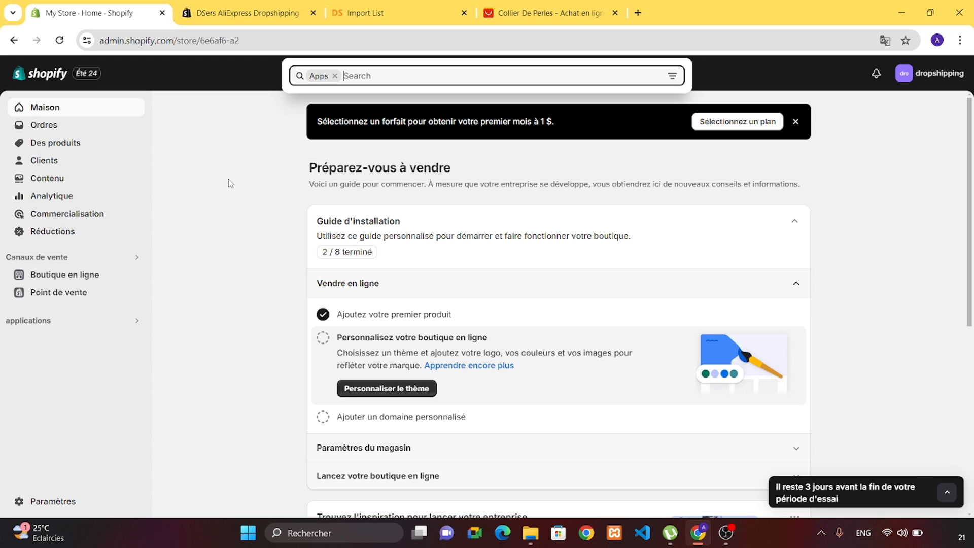
type("de")
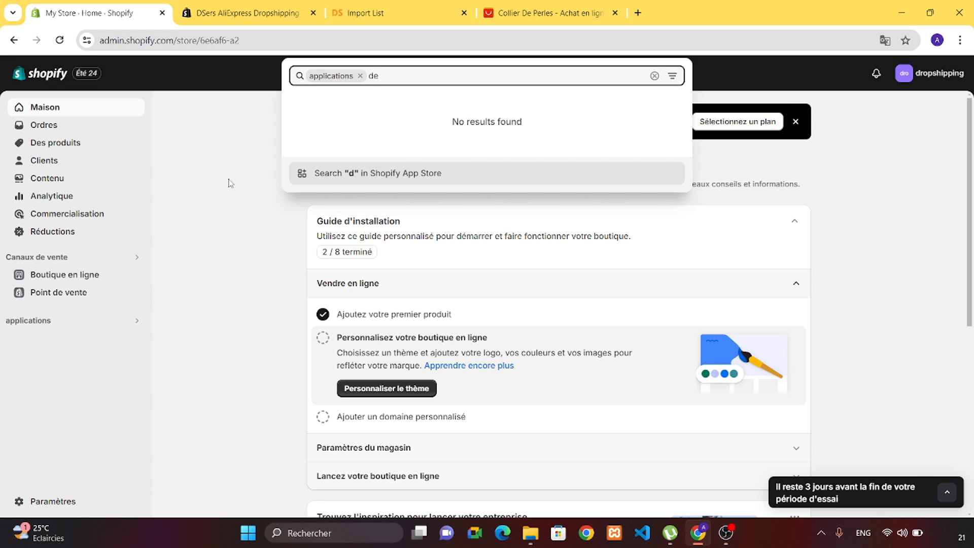
key("BackSpace")
type("sers")
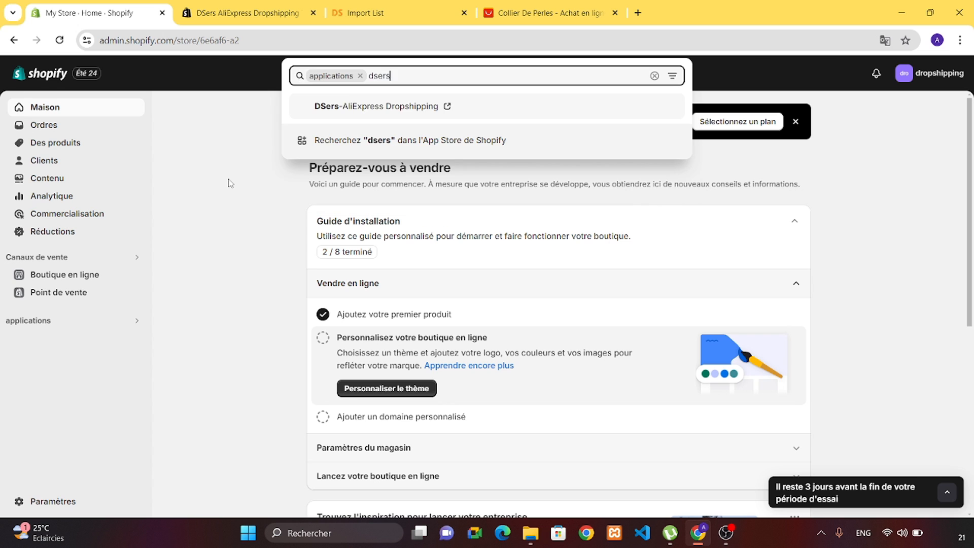
key("Return")
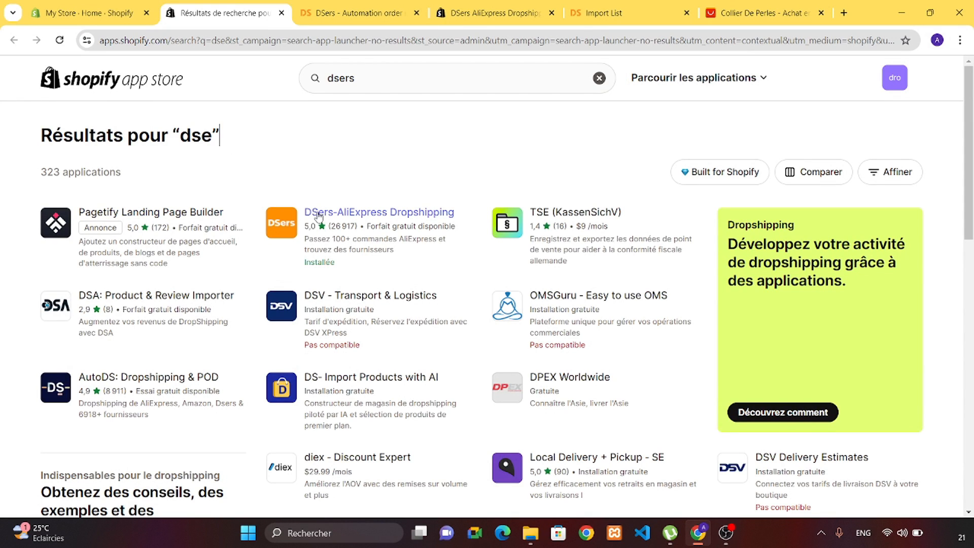
left_click(374, 215)
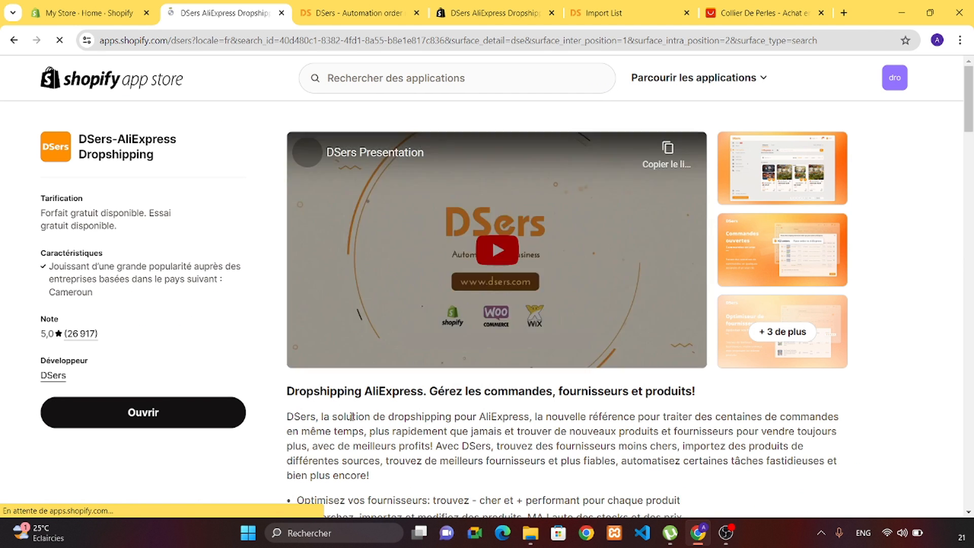
Step: Review the DSers listing's description and feature list, and open the installed app
scroll(357, 412, "down", 1)
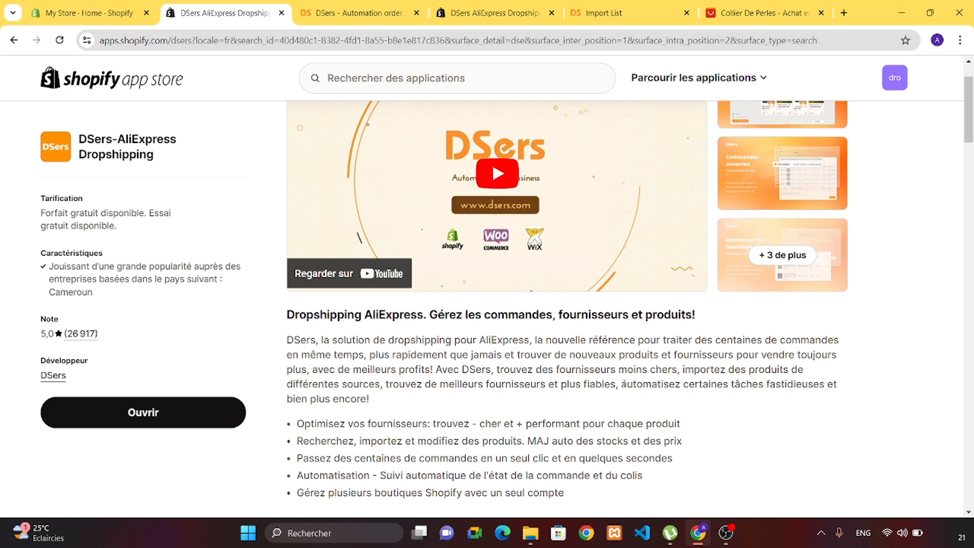
scroll(469, 399, "down", 1)
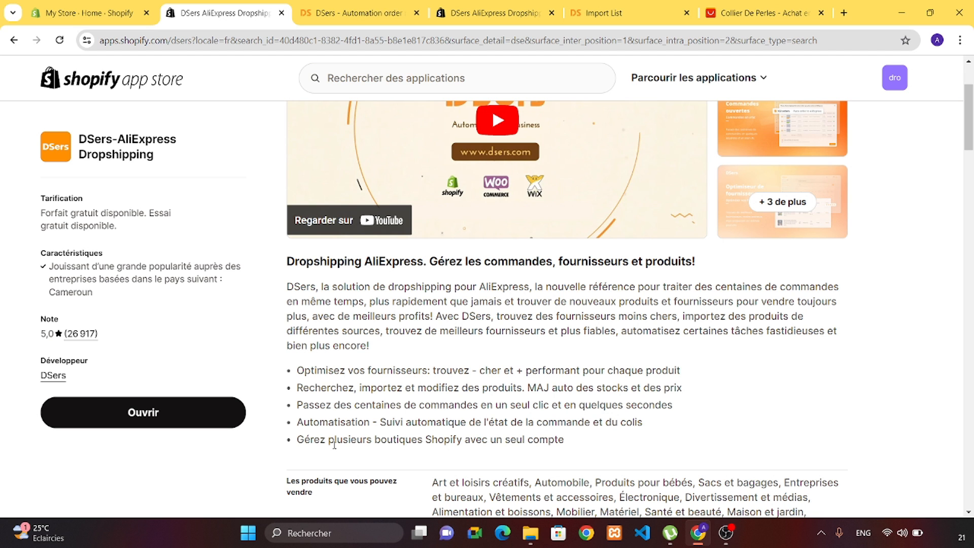
scroll(335, 445, "up", 1)
scroll(335, 445, "down", 2)
scroll(335, 449, "up", 2)
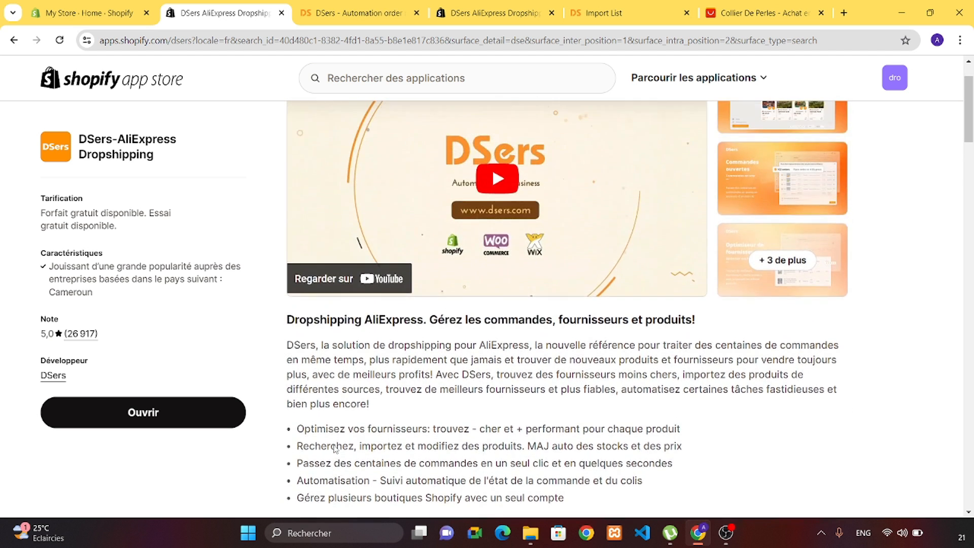
scroll(334, 449, "up", 1)
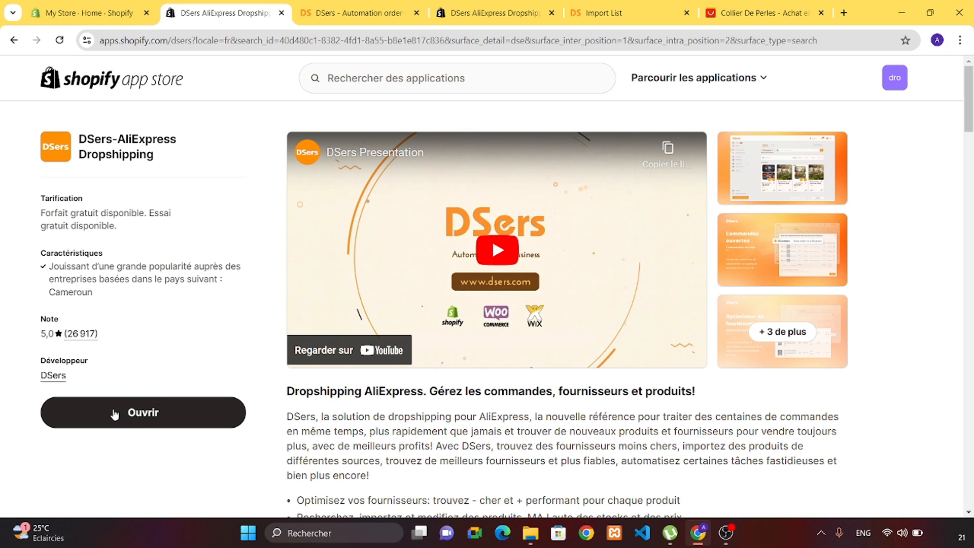
left_click(142, 410)
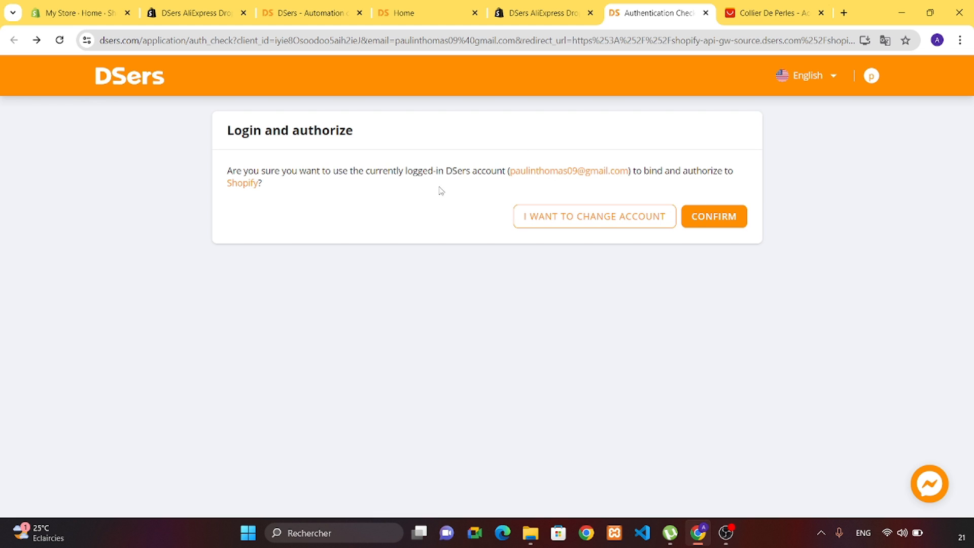
Step: Confirm binding the logged-in DSers account to Shopify and continue past the pricing plans to the supplier linking page
left_click(732, 211)
left_click(36, 43)
left_click(37, 44)
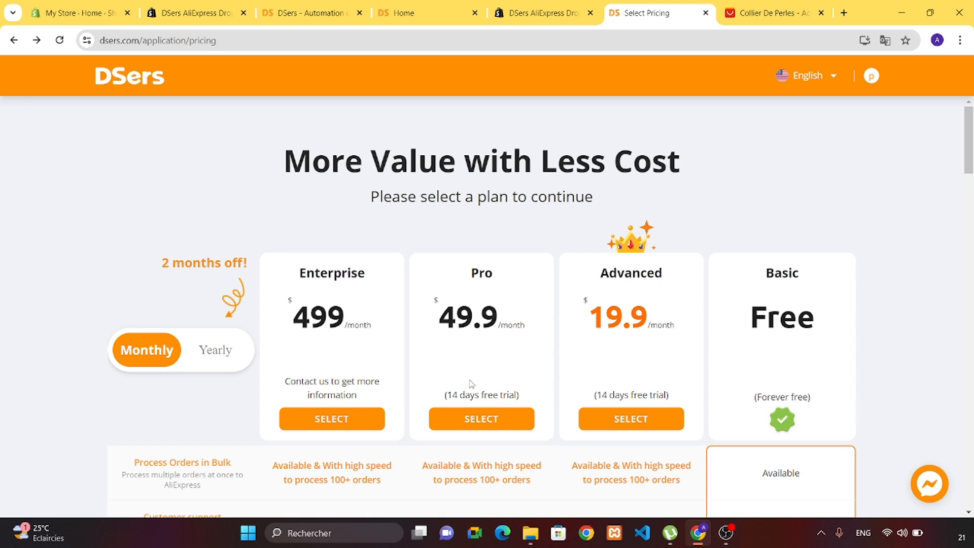
scroll(471, 384, "down", 1)
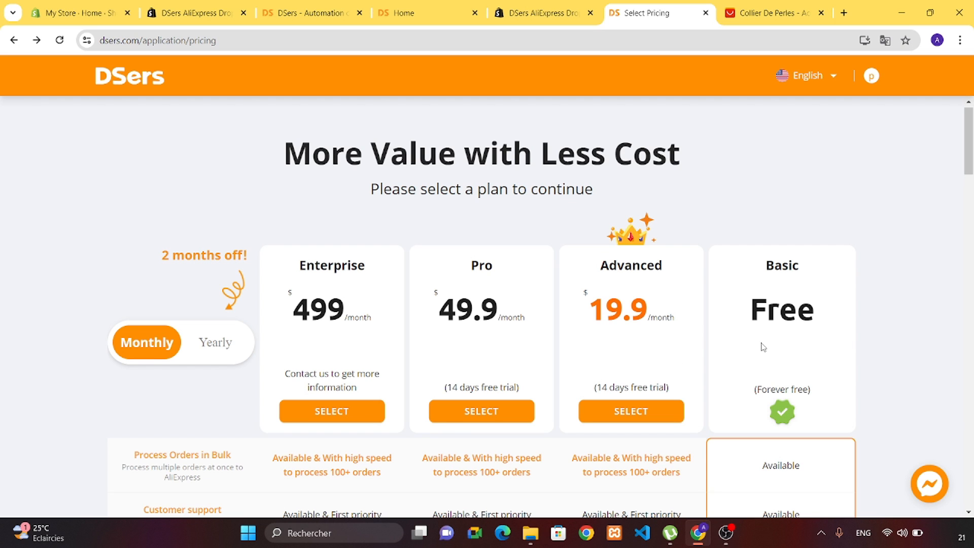
left_click(36, 40)
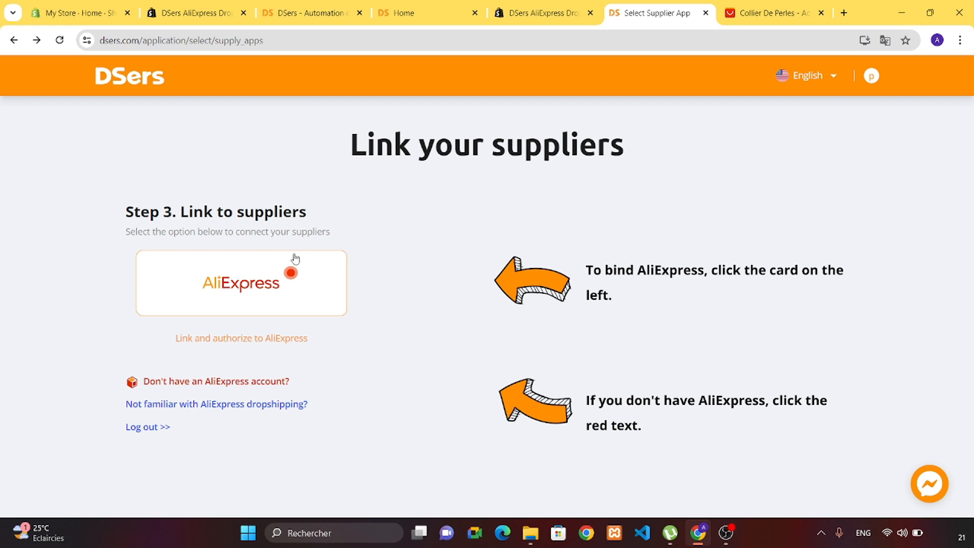
Step: Link AliExpress as the supplier, authorize DSers to access the connected AliExpress account, and dismiss the promotional pop-ups on the DSers home page
left_click(227, 288)
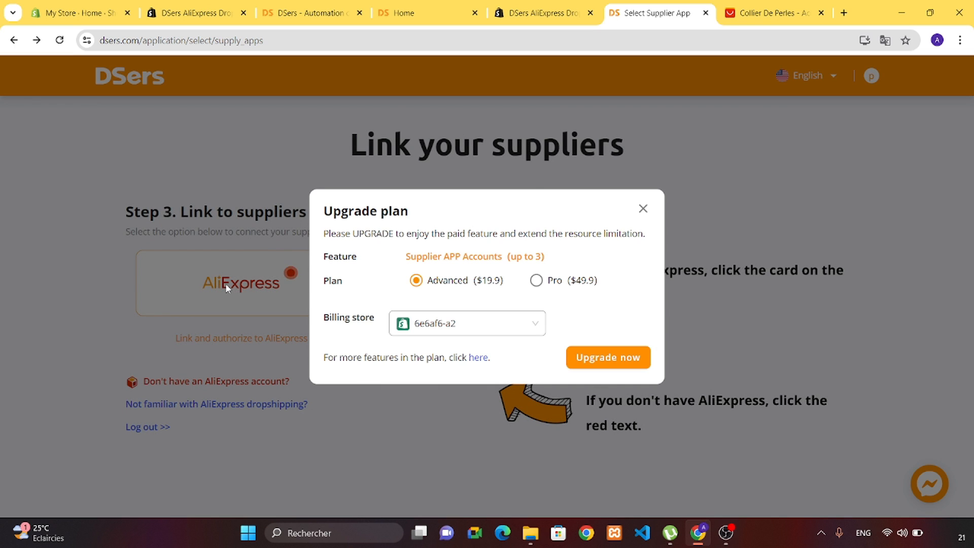
left_click(36, 40)
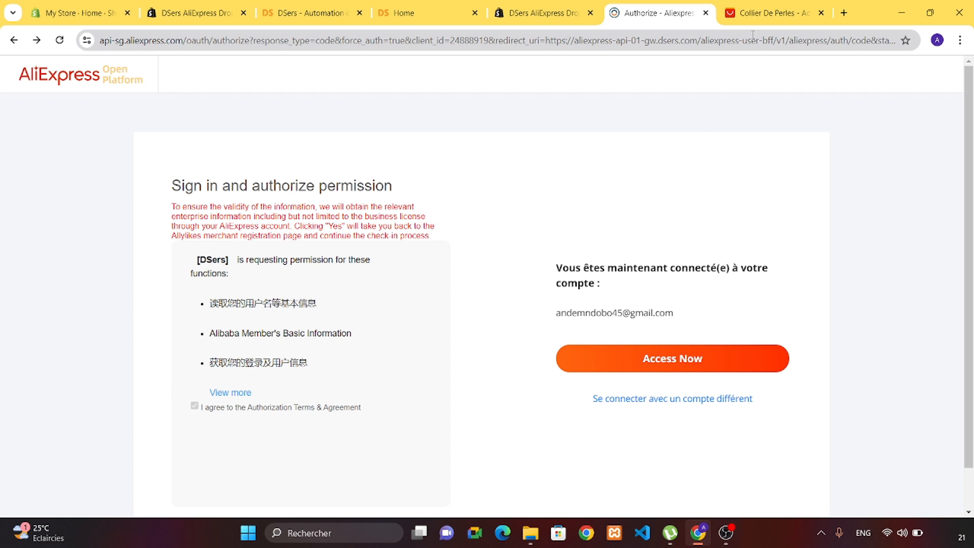
left_click(755, 7)
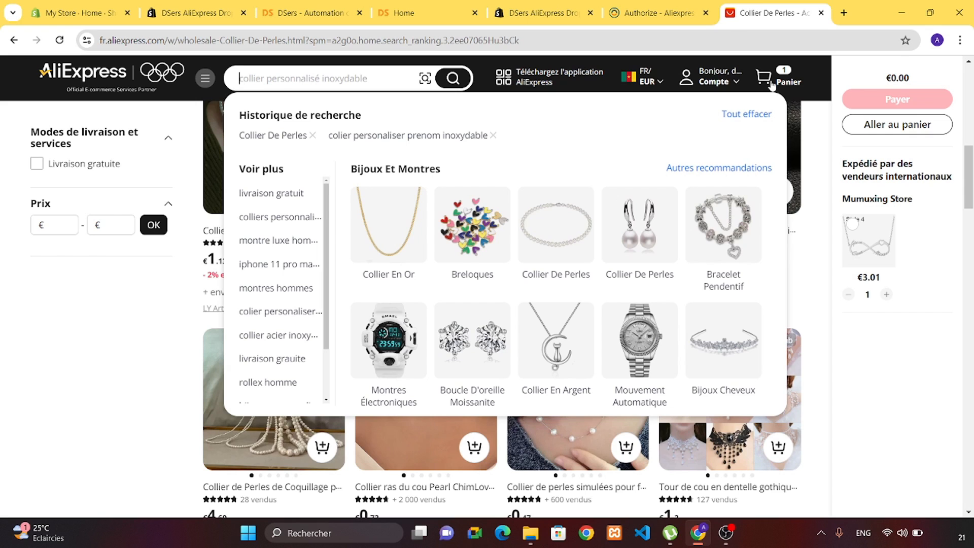
mouse_move(721, 76)
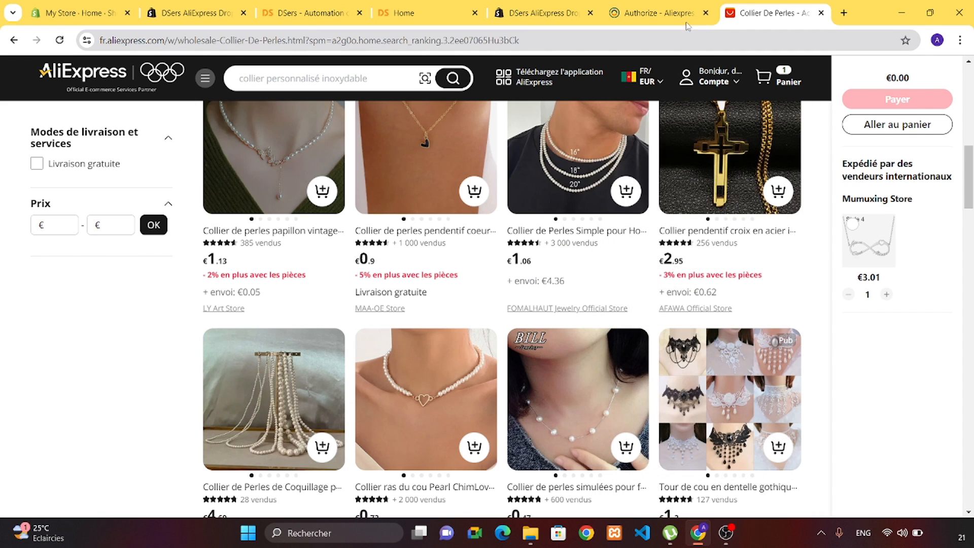
left_click(653, 8)
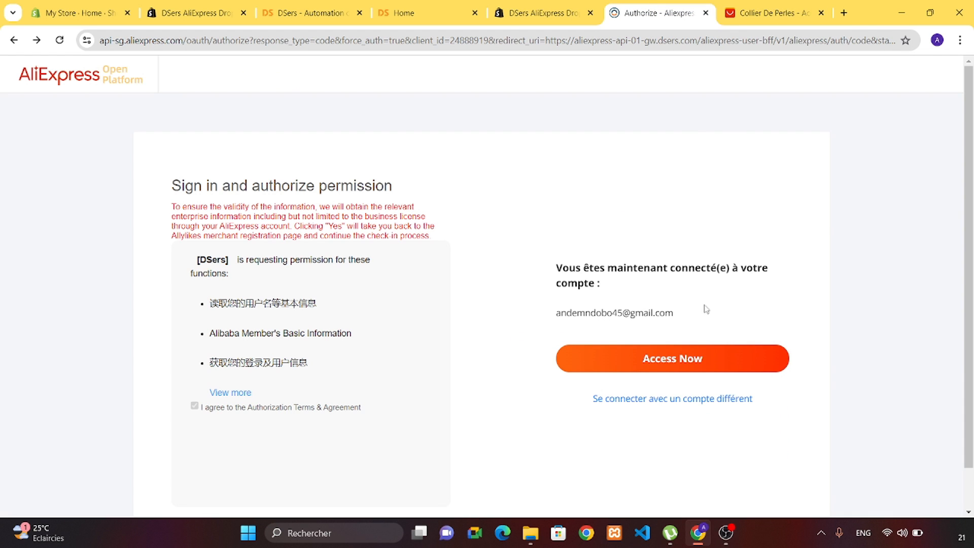
left_click(691, 364)
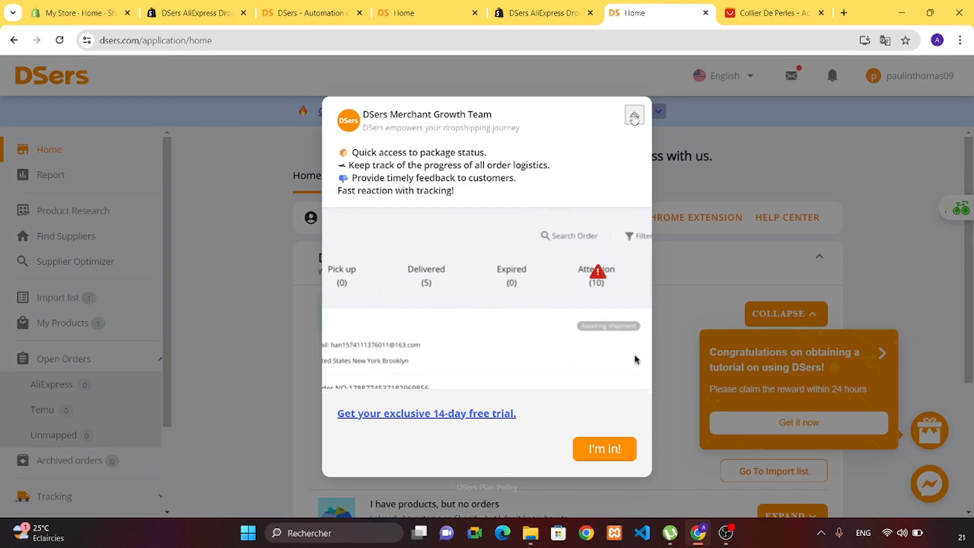
left_click(633, 116)
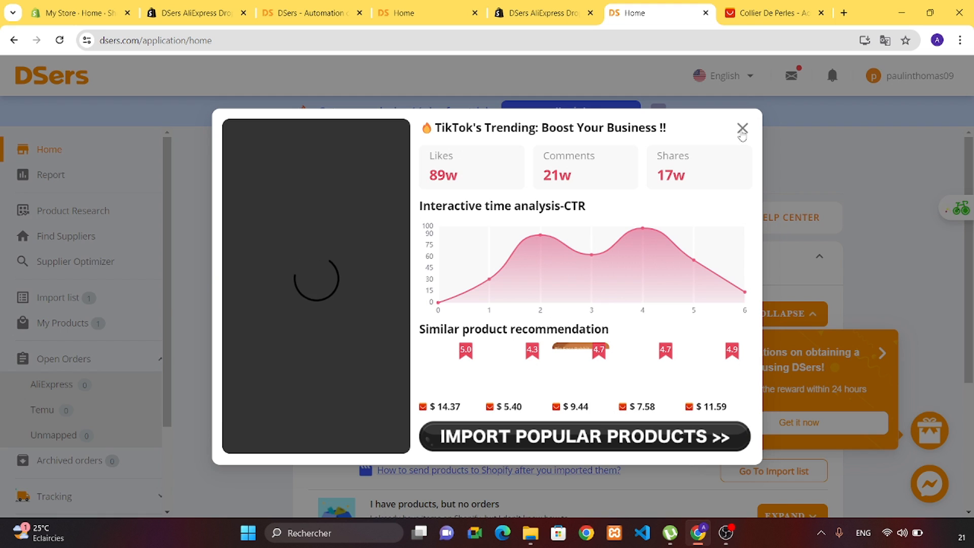
left_click(742, 129)
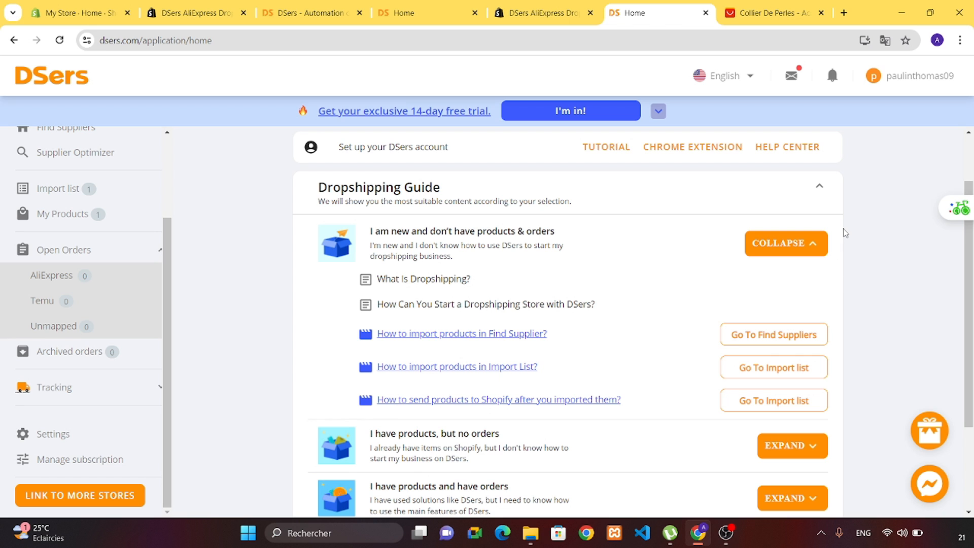
Step: Switch to AliExpress and search for "bracelet"
left_click(775, 19)
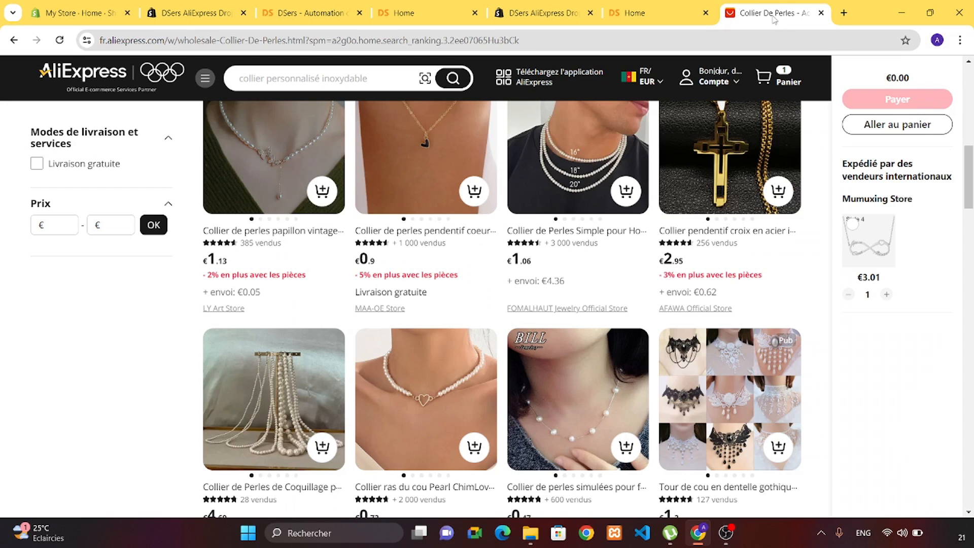
left_click(340, 81)
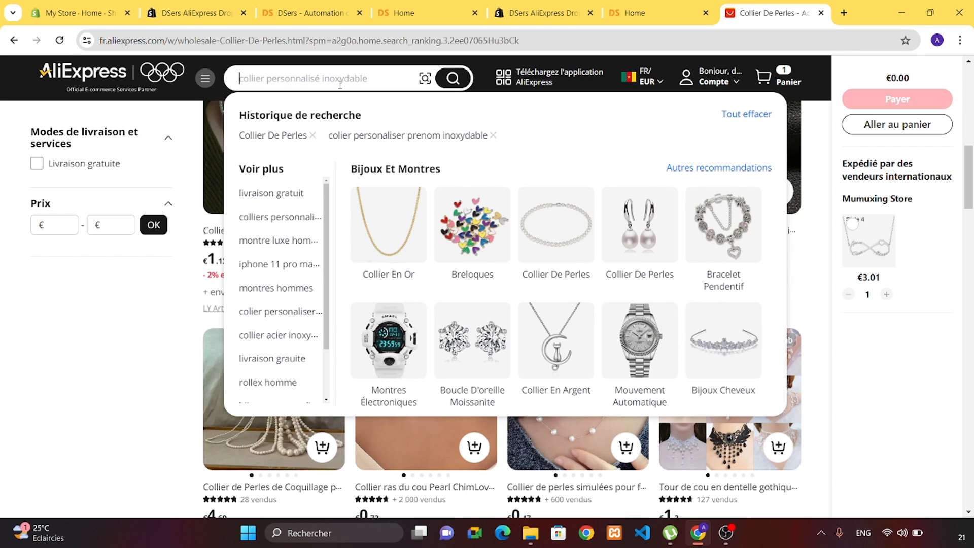
type("bracel")
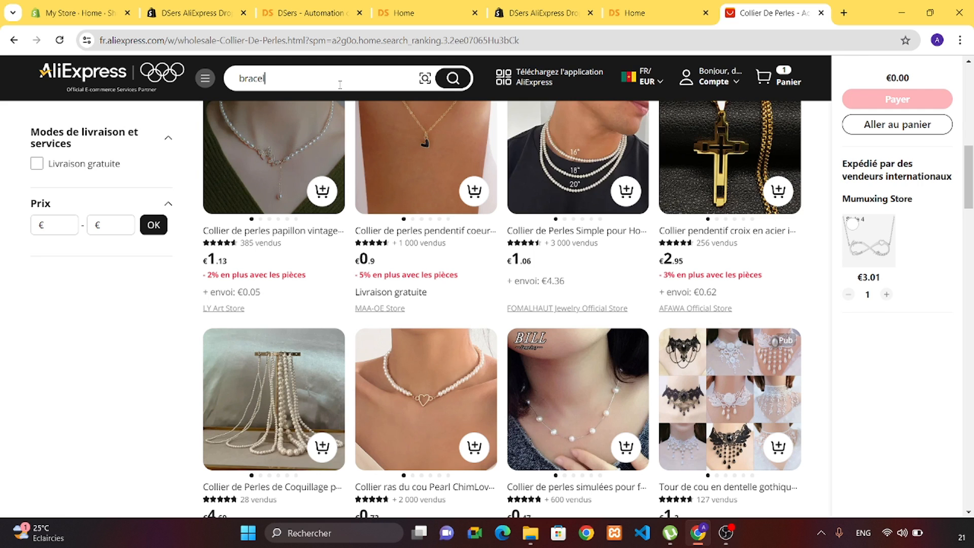
type("et")
key("Return")
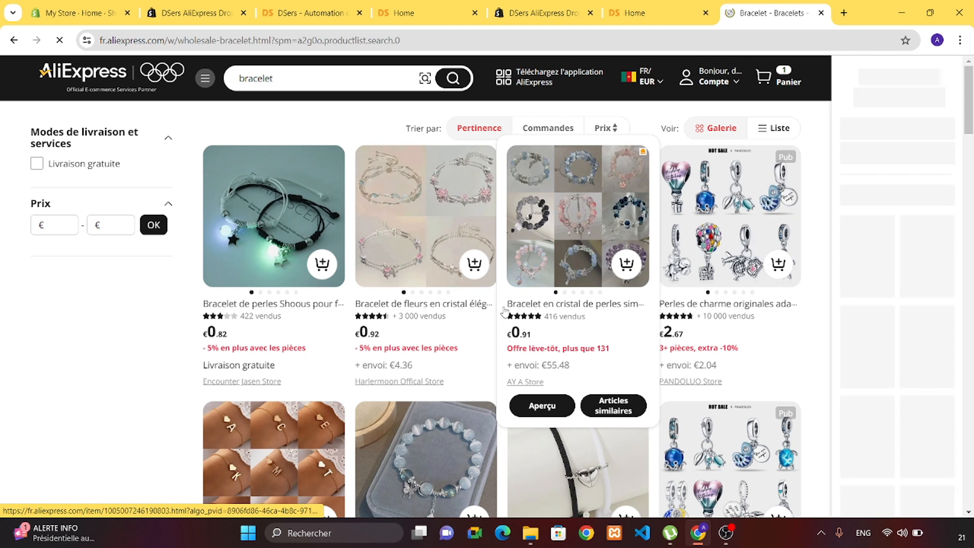
Step: Open the Shoous bead bracelet product from the search results and review its price, variants and delivery details
scroll(532, 307, "down", 3)
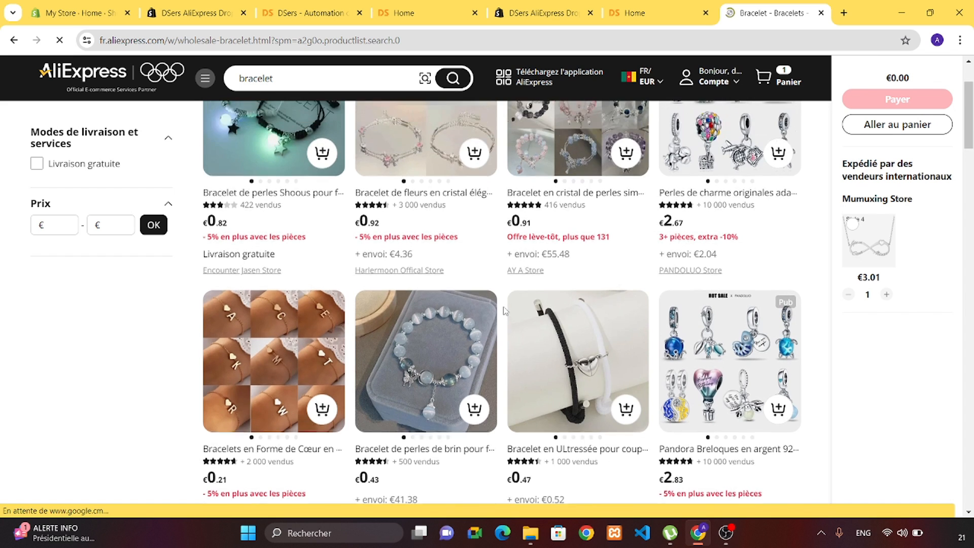
scroll(503, 311, "up", 3)
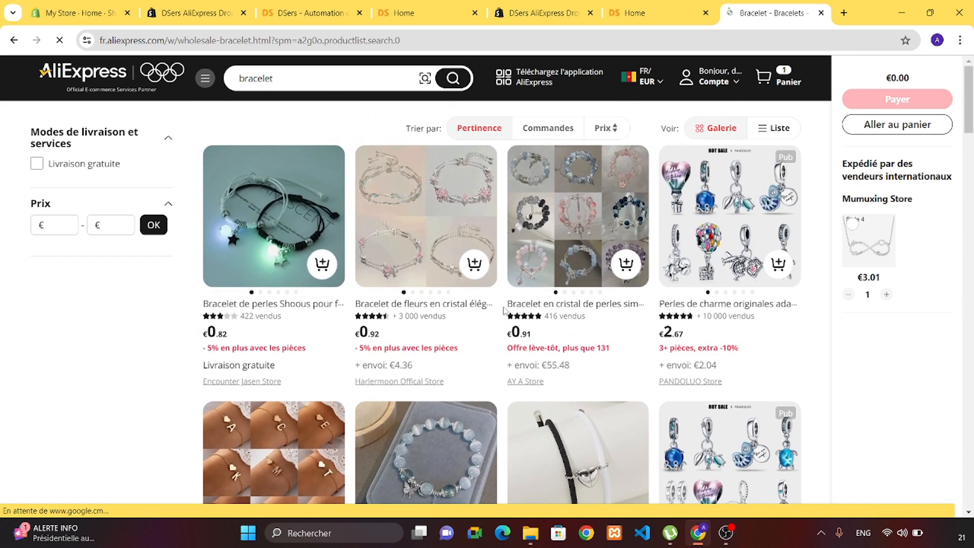
left_click(280, 232)
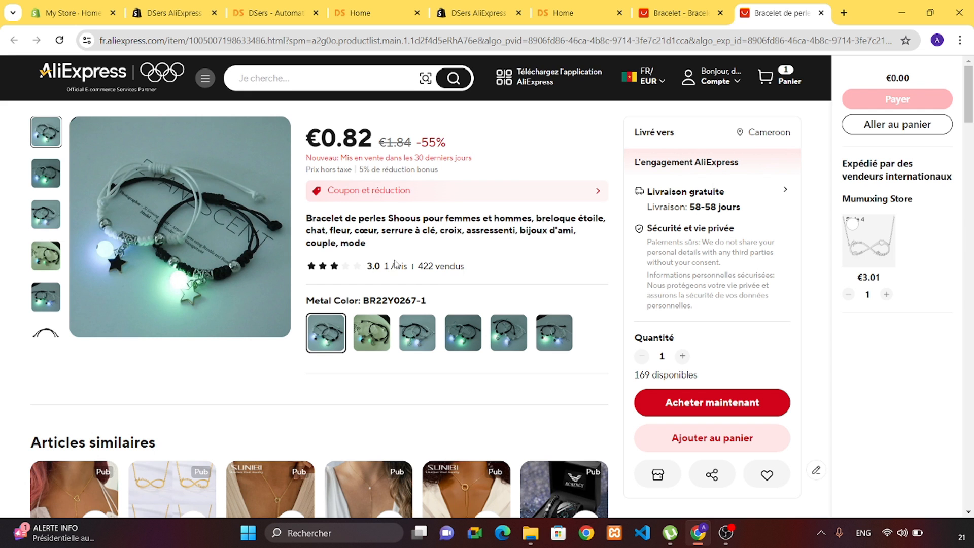
scroll(347, 265, "down", 3)
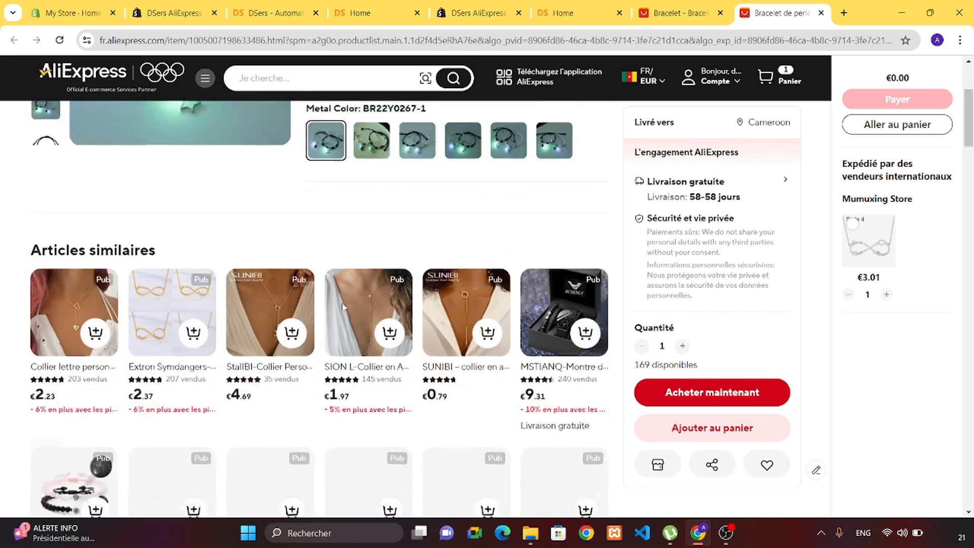
scroll(343, 307, "down", 2)
scroll(343, 307, "up", 4)
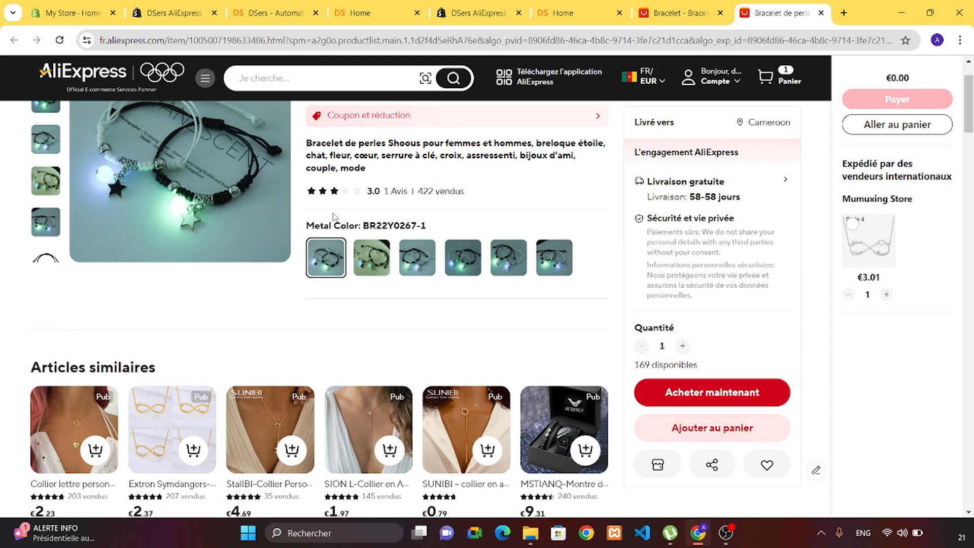
scroll(334, 216, "up", 2)
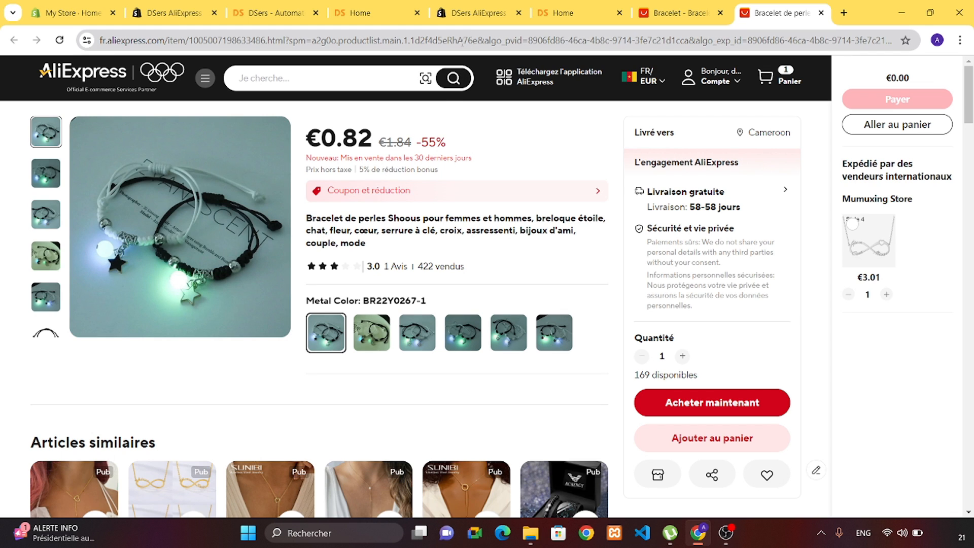
Step: Copy the bracelet product's page address, switch to DSers and open the import list, dismissing its promotional offer
left_click(465, 42)
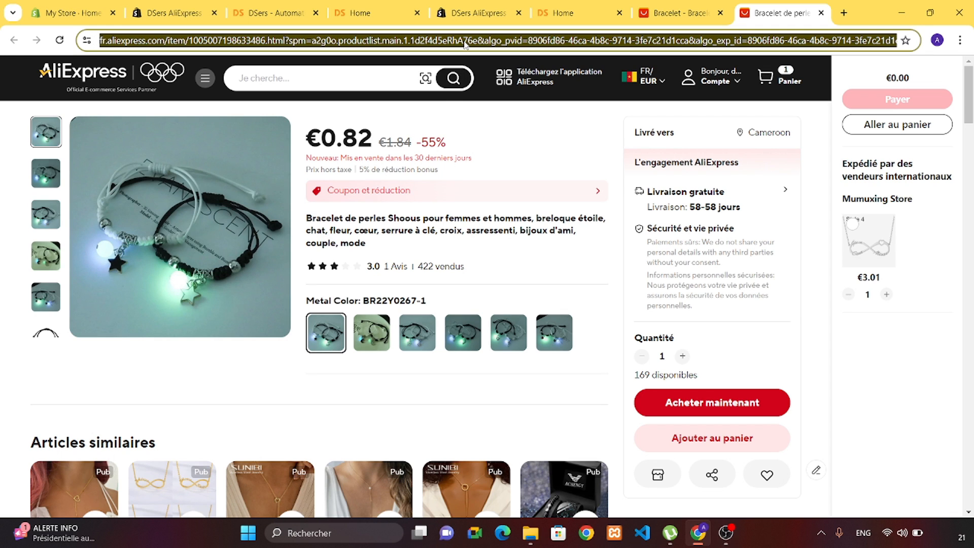
left_click(570, 5)
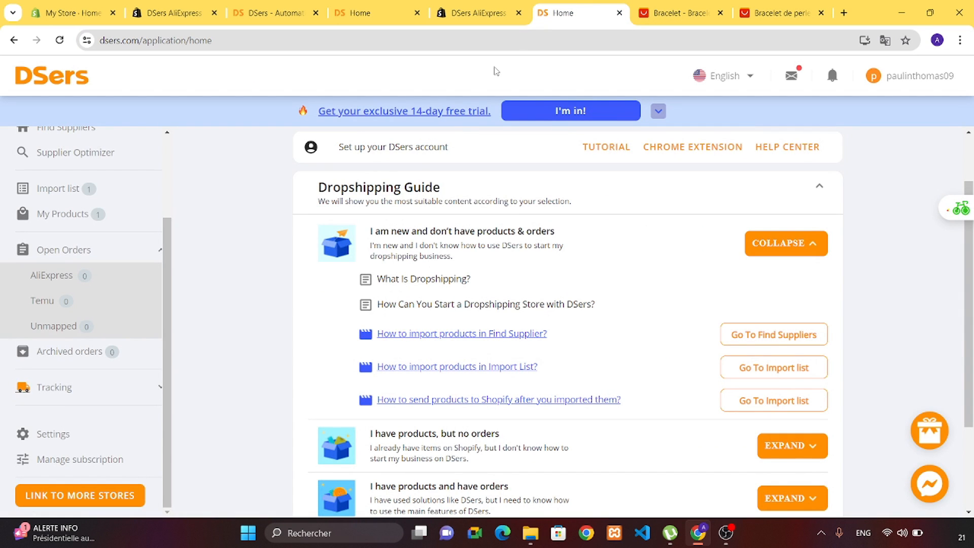
scroll(278, 274, "up", 2)
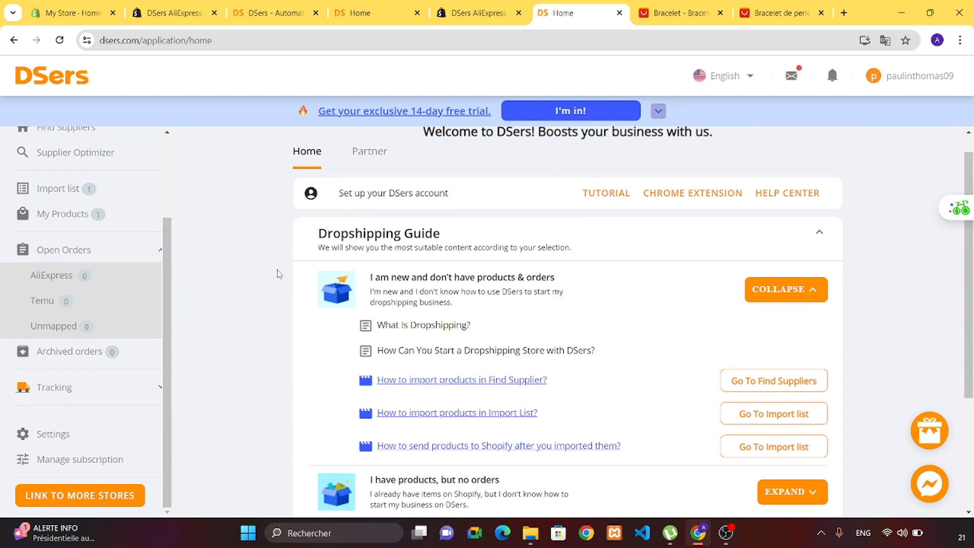
scroll(131, 276, "up", 2)
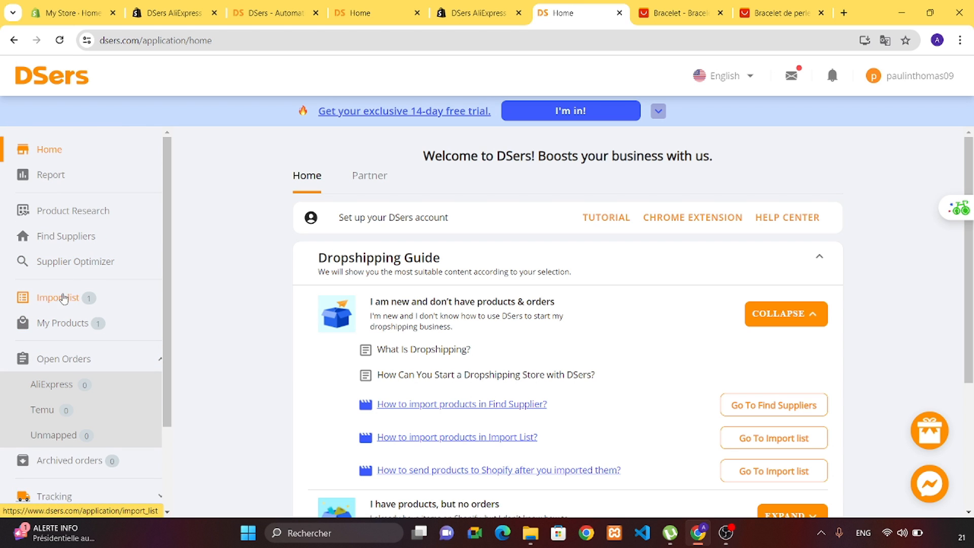
left_click(65, 299)
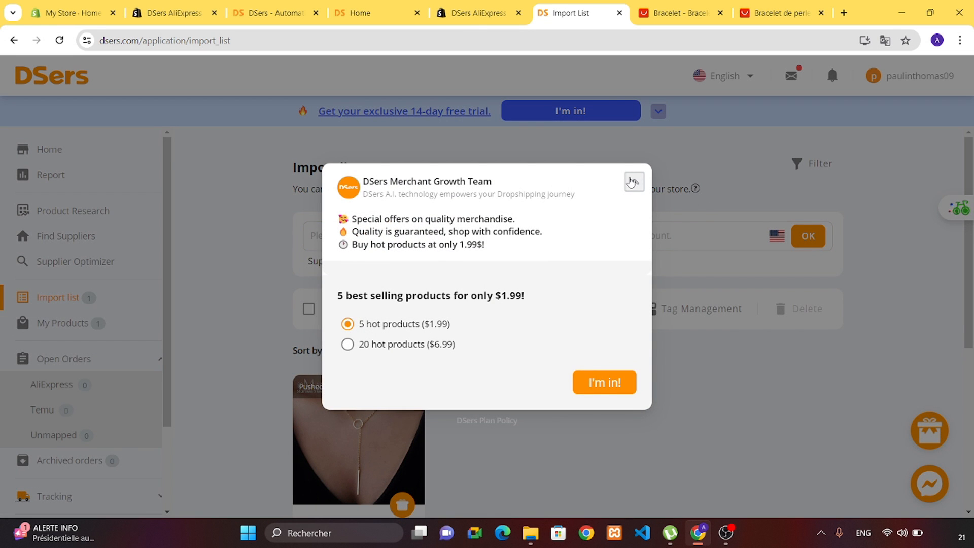
left_click(634, 182)
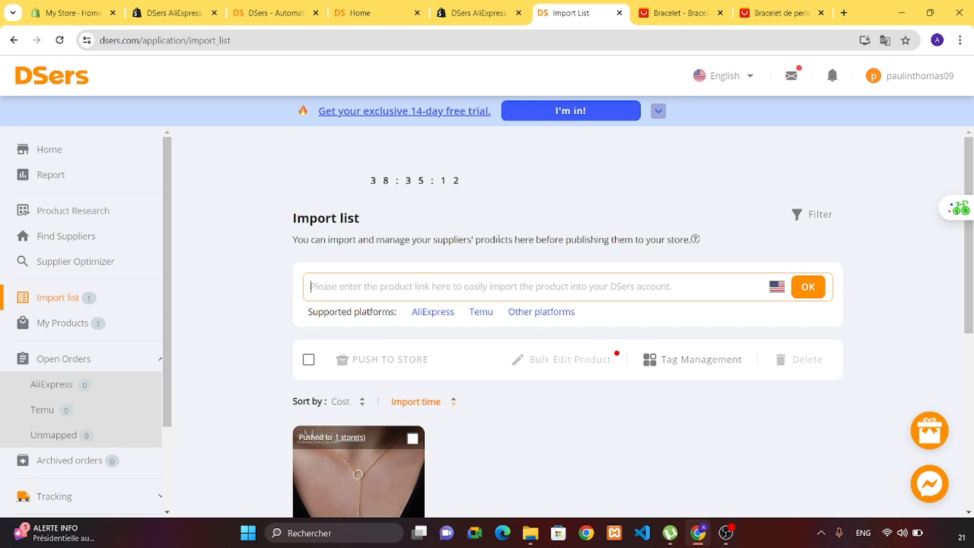
Step: Import the bracelet into the DSers import list using the copied AliExpress product link
key("ctrl+v")
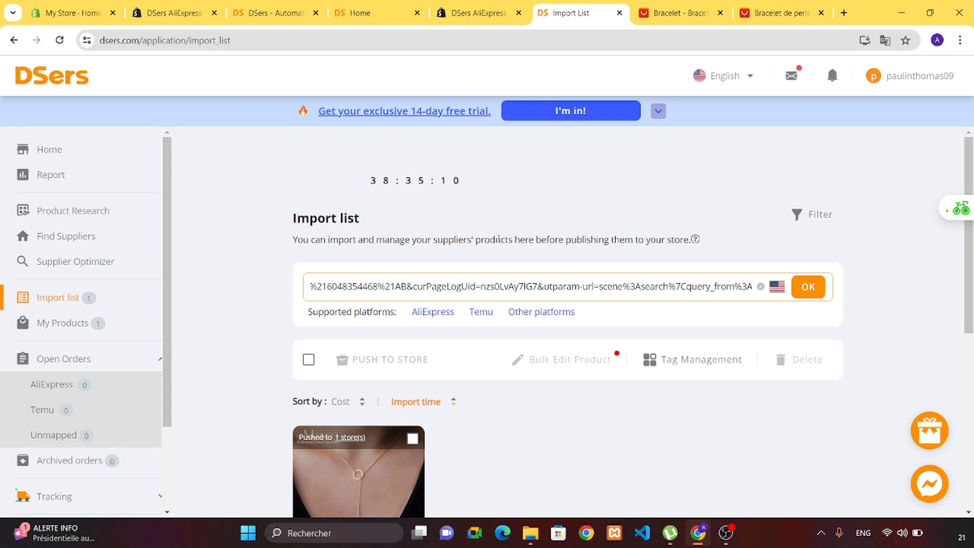
left_click(808, 288)
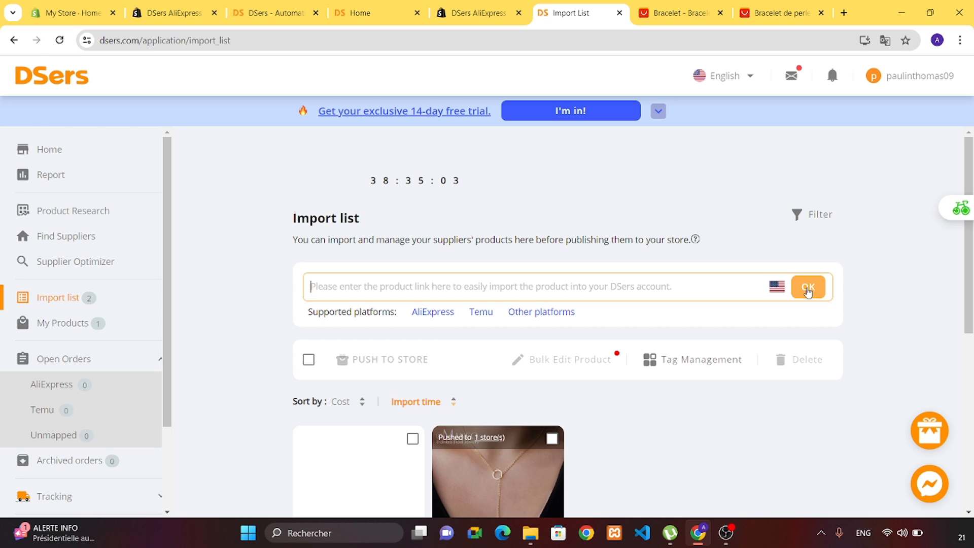
scroll(661, 471, "down", 2)
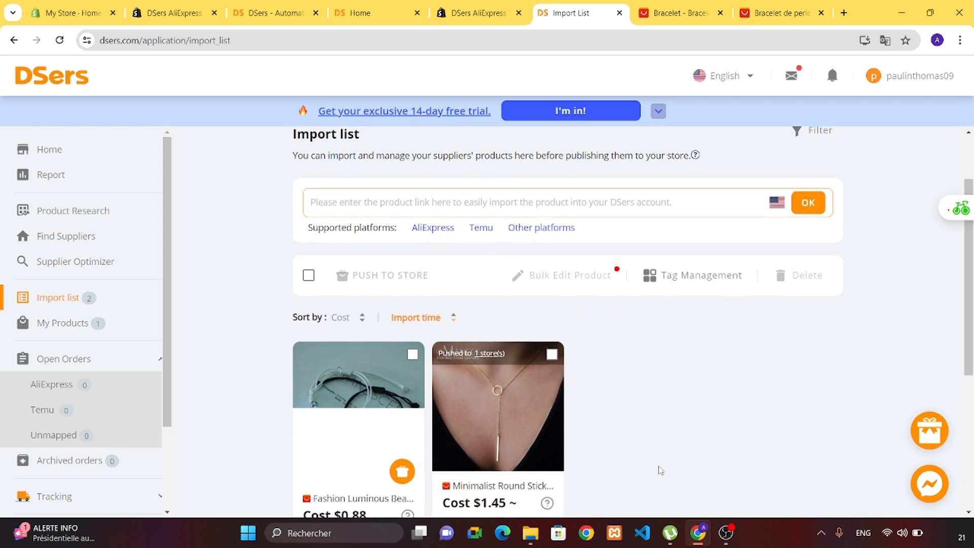
scroll(661, 471, "down", 2)
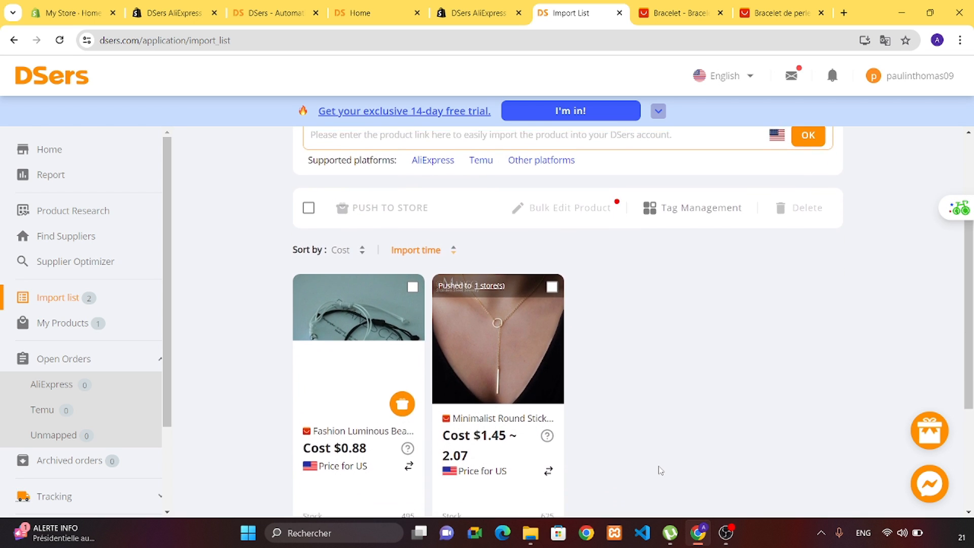
Step: Select all products in the import list and push them to the Shopify store with "Also publish to Online Store" enabled
scroll(660, 470, "up", 1)
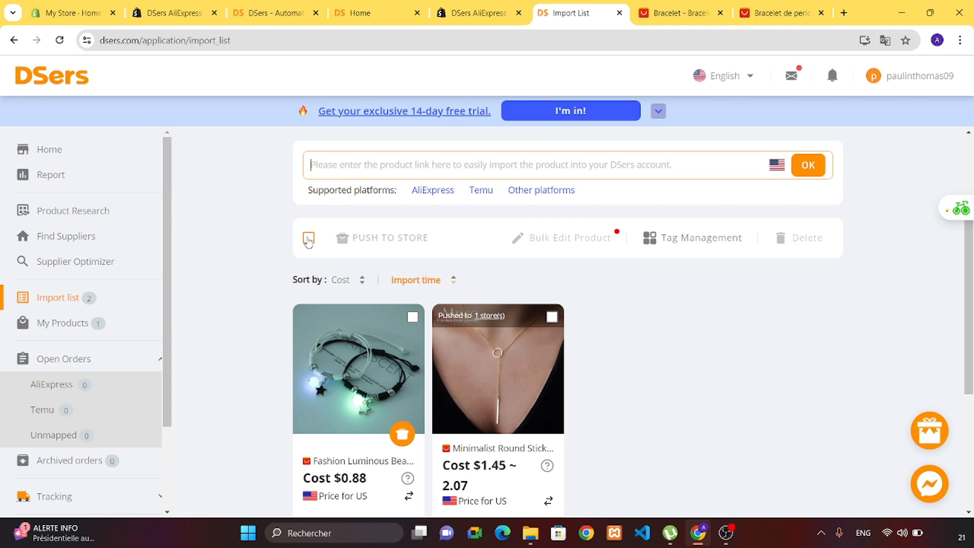
left_click(308, 239)
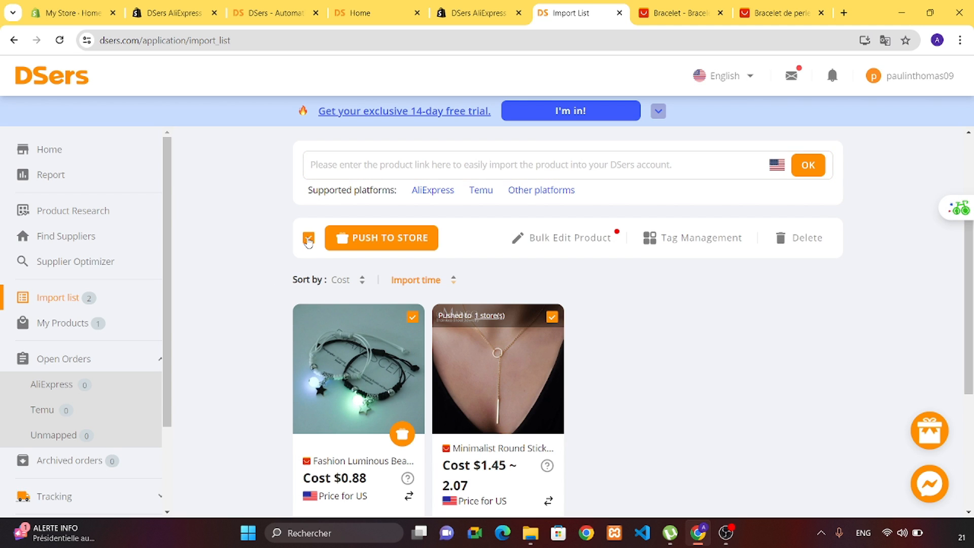
left_click(397, 243)
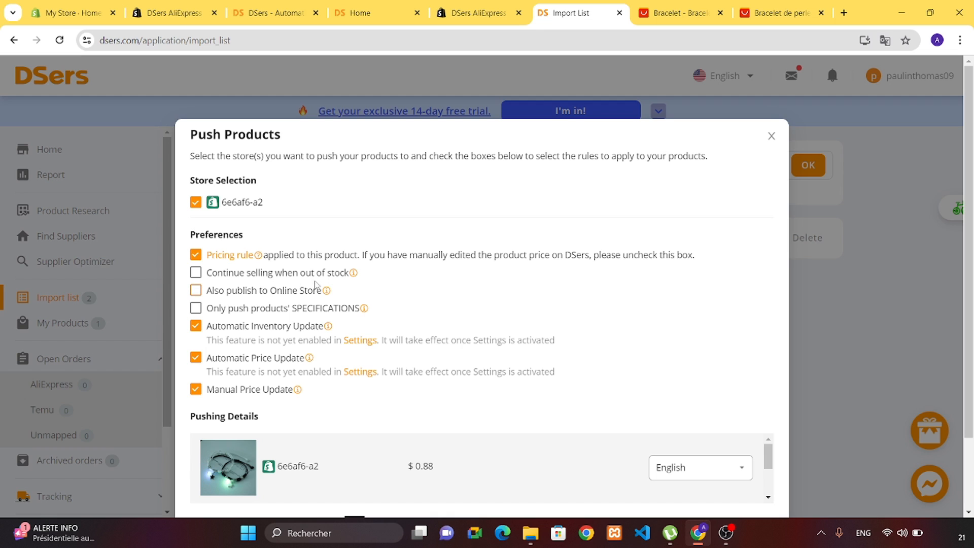
left_click(196, 293)
scroll(453, 382, "down", 5)
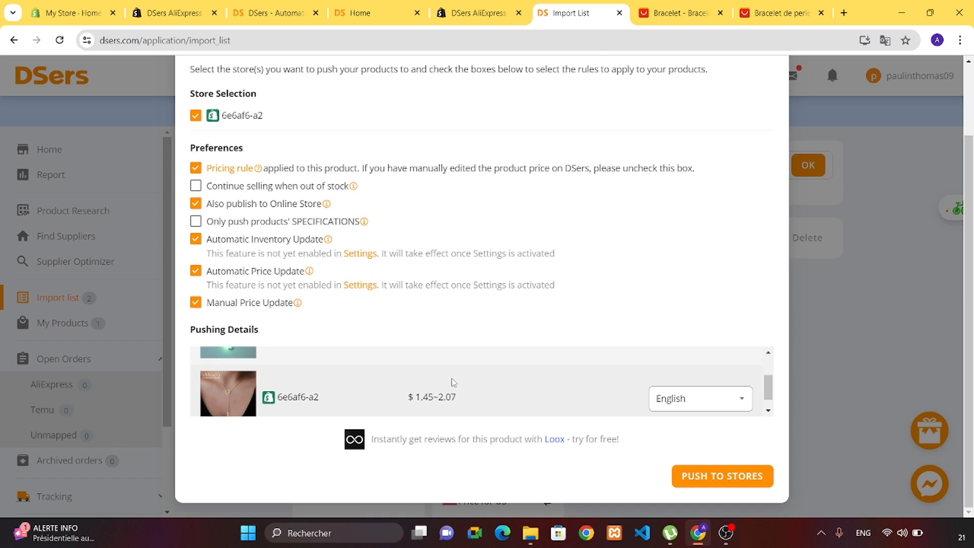
left_click(695, 479)
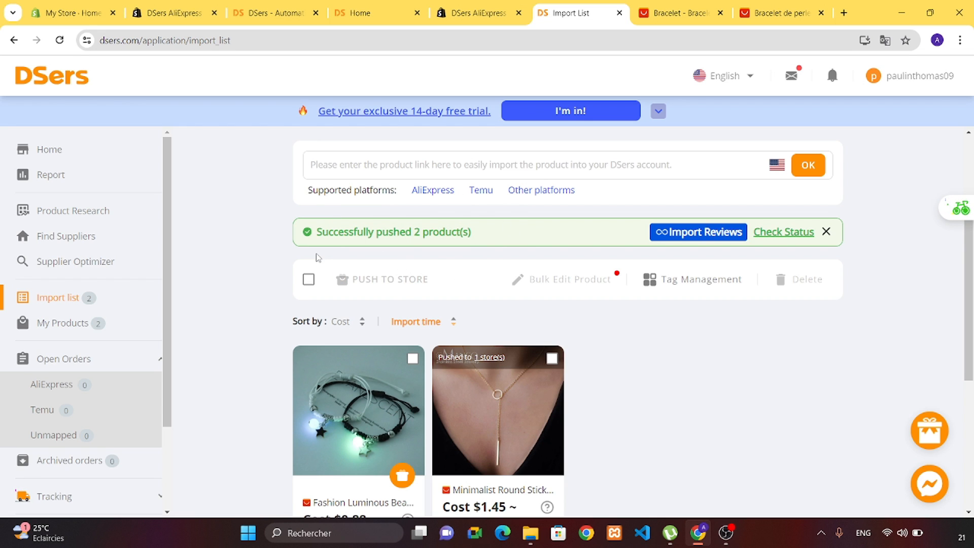
Step: Open My Products and review the bracelet and necklace entries with their costs, prices and stock
left_click(76, 330)
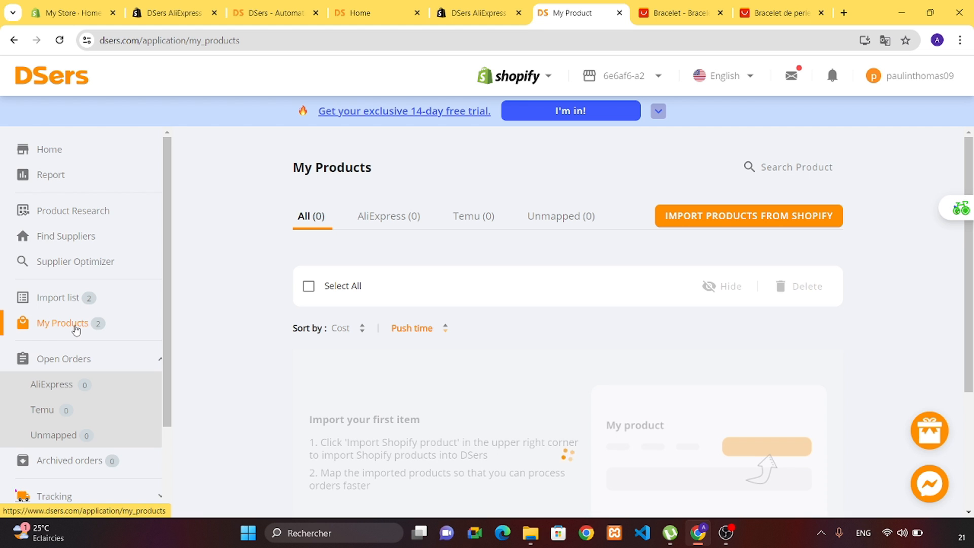
scroll(383, 432, "down", 2)
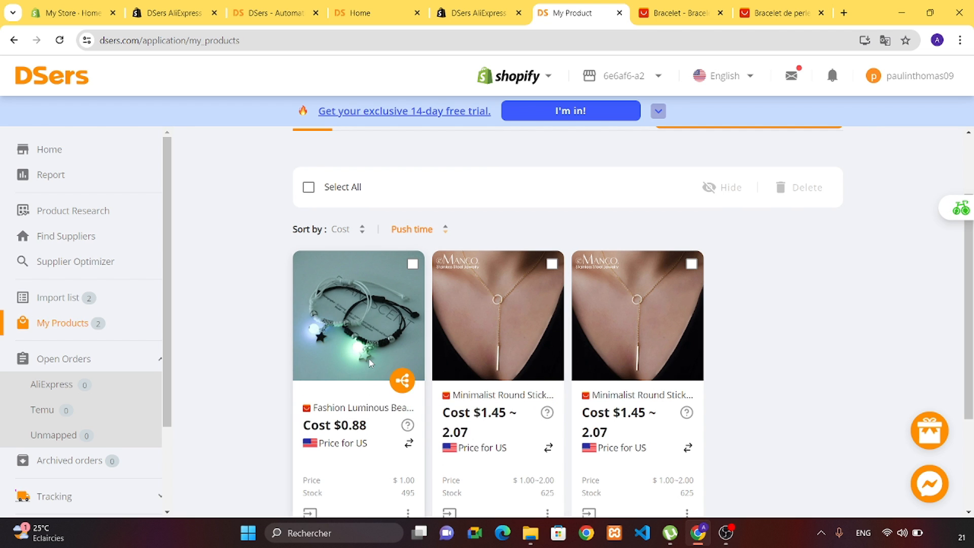
scroll(370, 363, "down", 2)
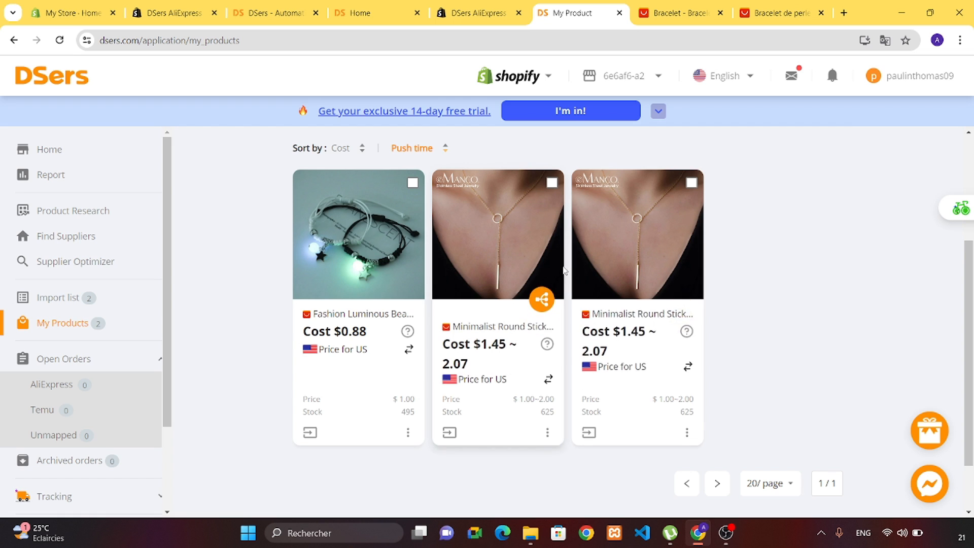
scroll(563, 269, "up", 3)
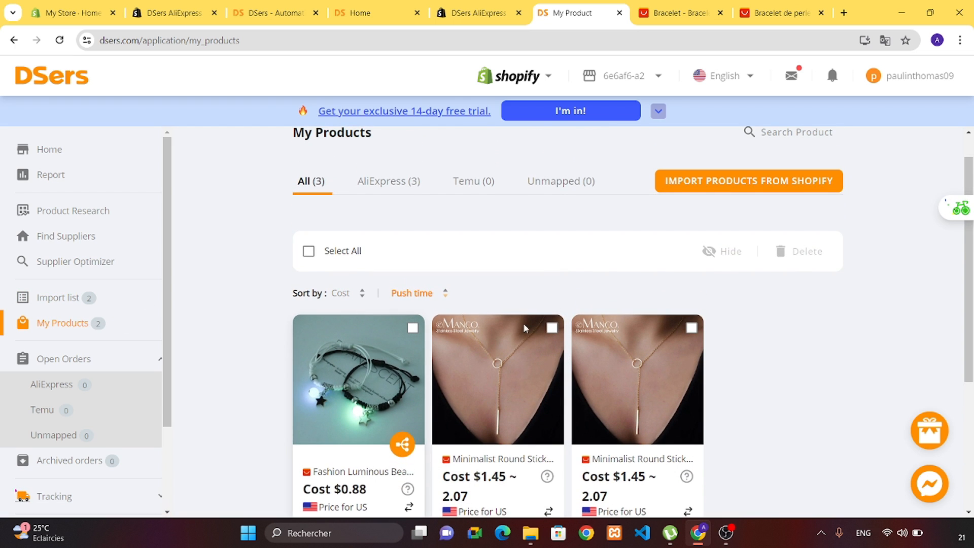
scroll(507, 456, "down", 3)
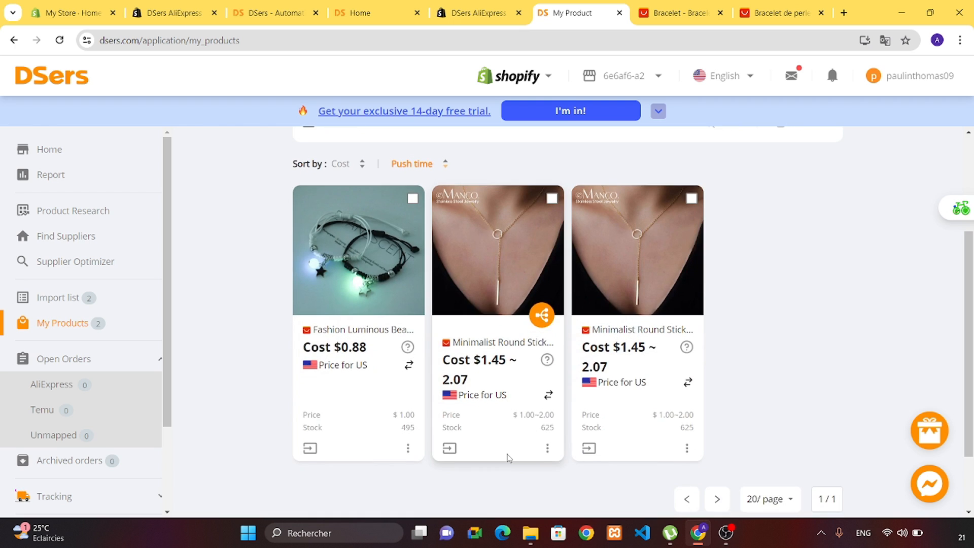
scroll(508, 457, "down", 1)
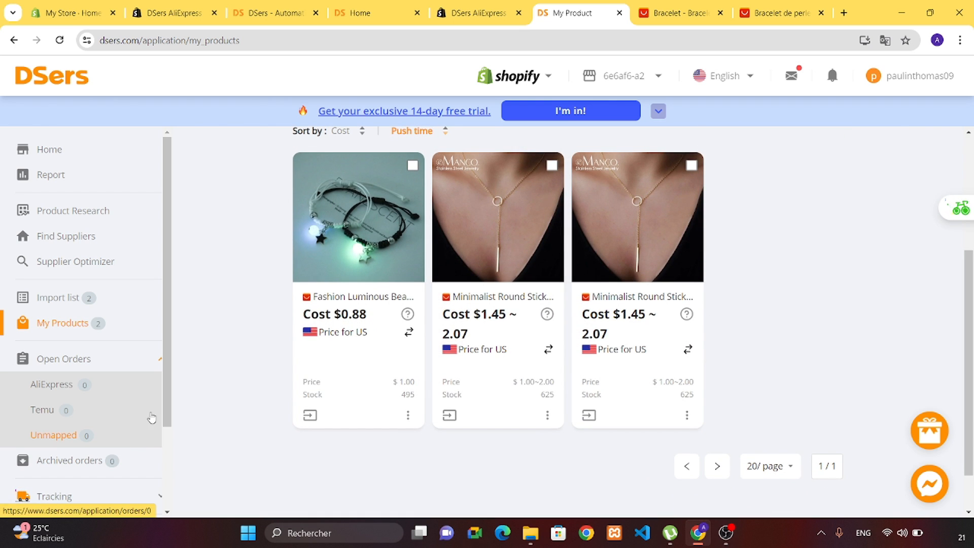
Step: Open Find Suppliers, enter "collier" as the search keyword and look through the AliExpress product listings
left_click(98, 237)
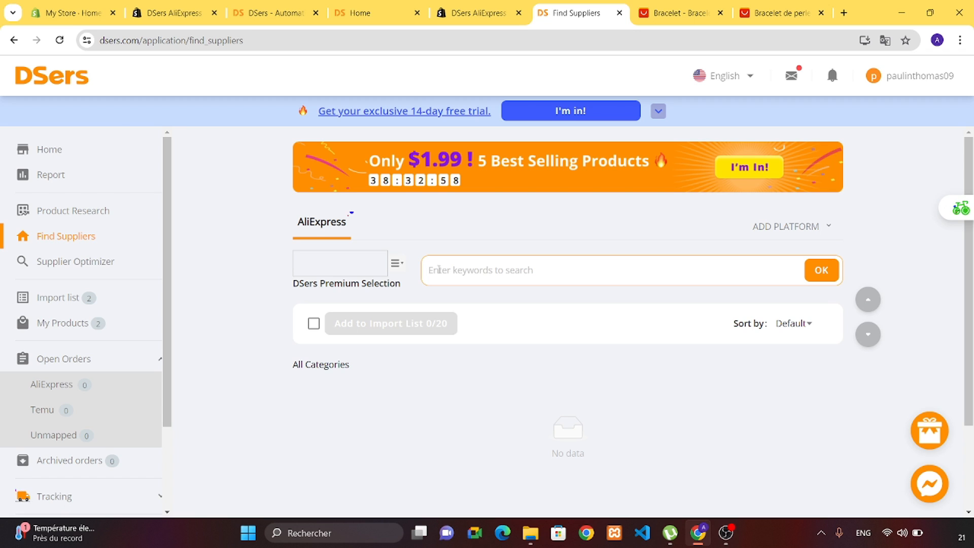
left_click(513, 270)
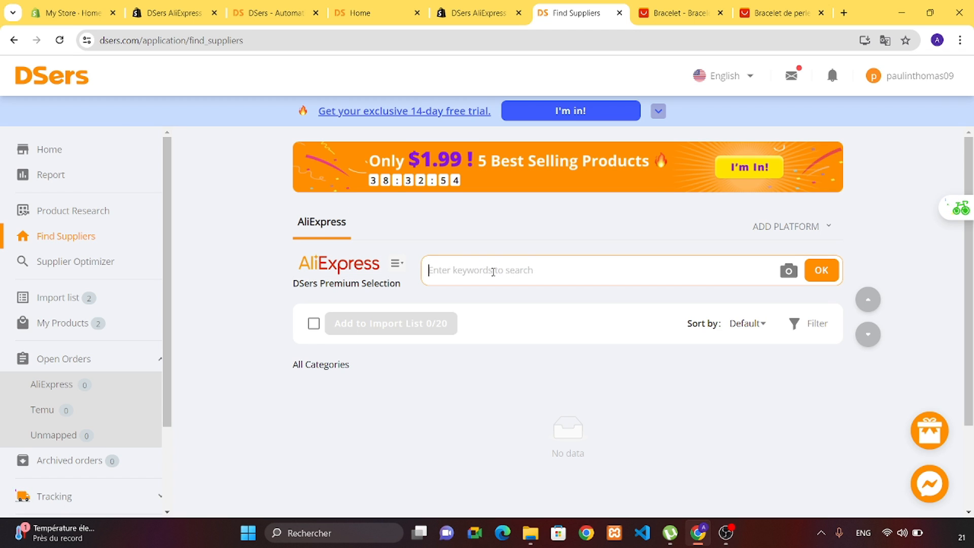
type("colier")
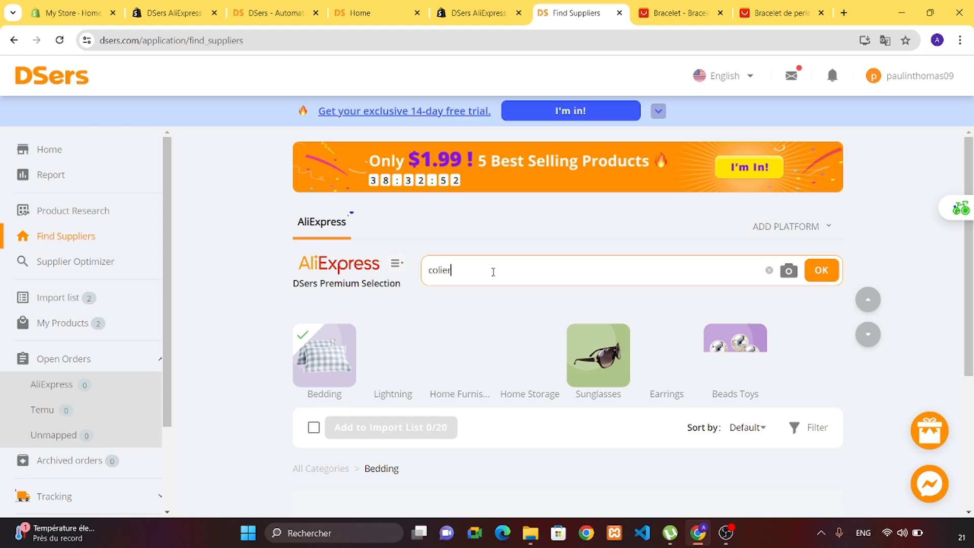
key("BackSpace")
key("BackSpace")
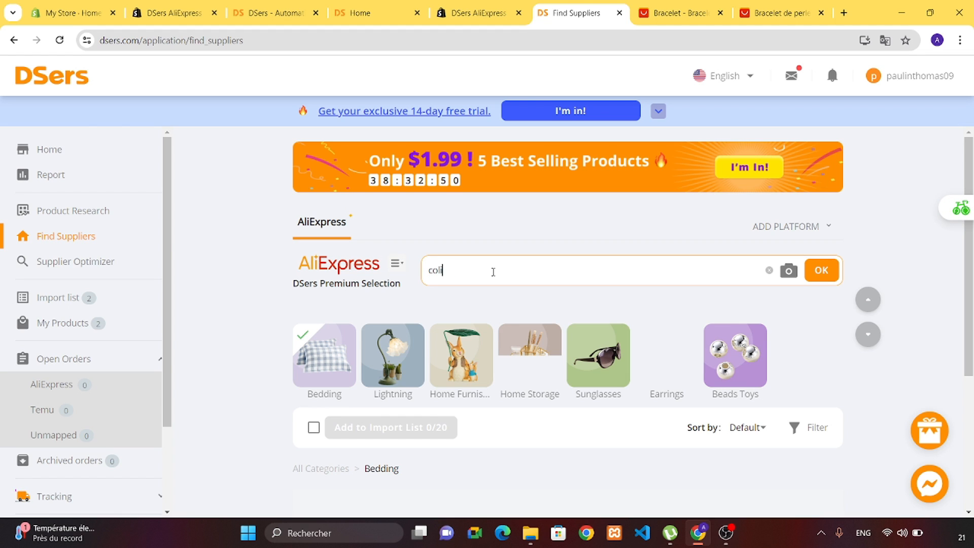
key("BackSpace")
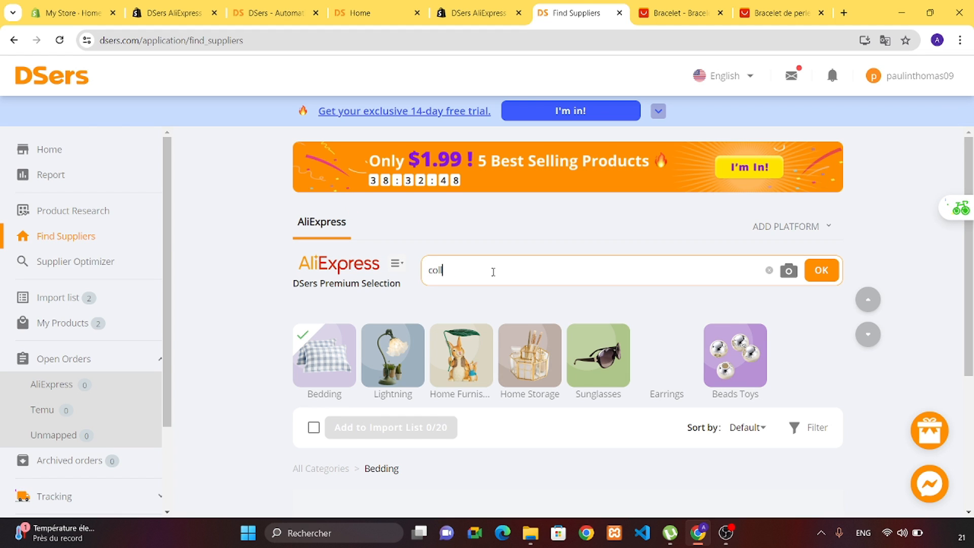
type("llier")
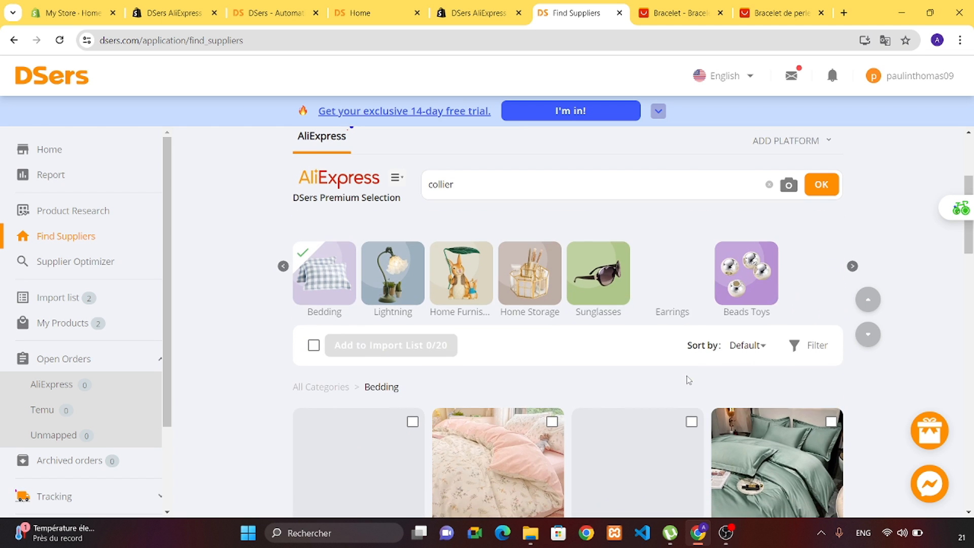
scroll(690, 382, "down", 3)
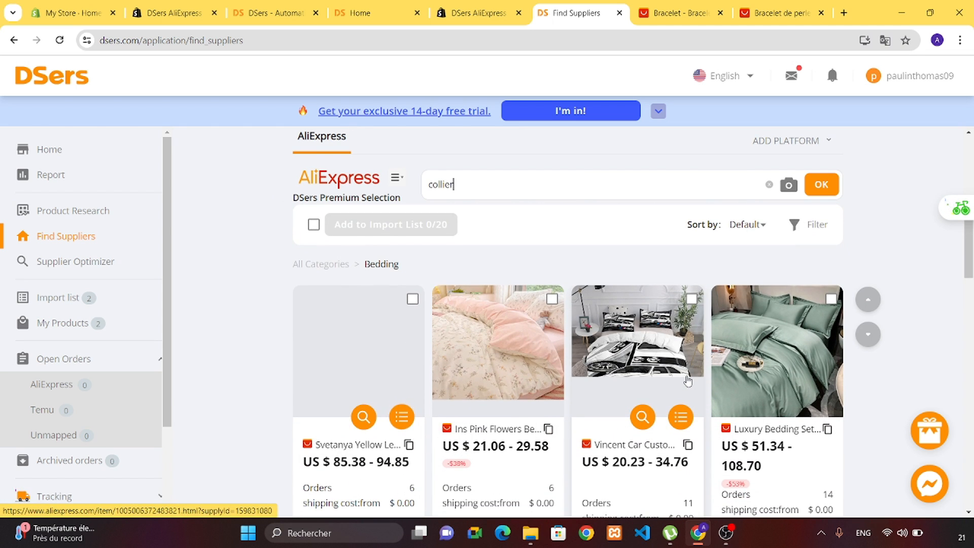
scroll(688, 379, "down", 2)
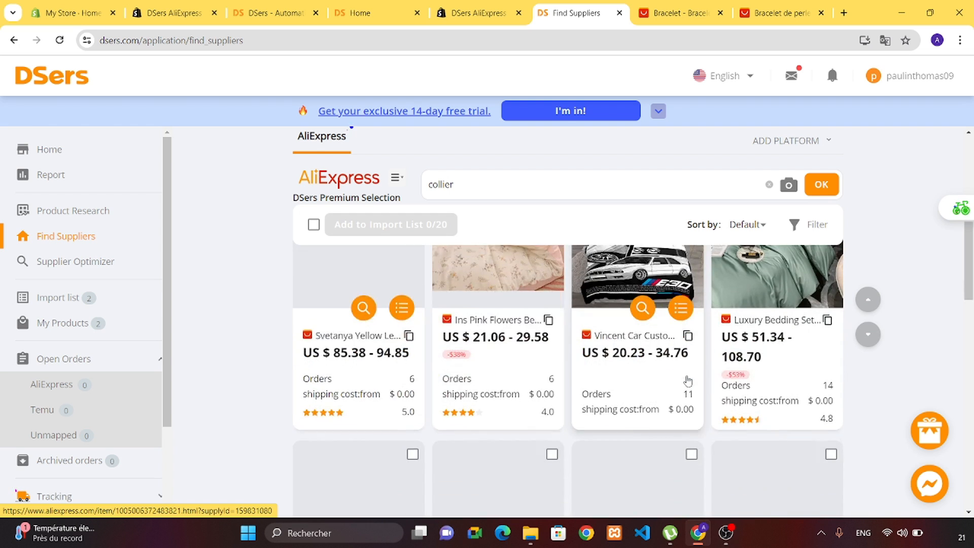
scroll(687, 379, "up", 3)
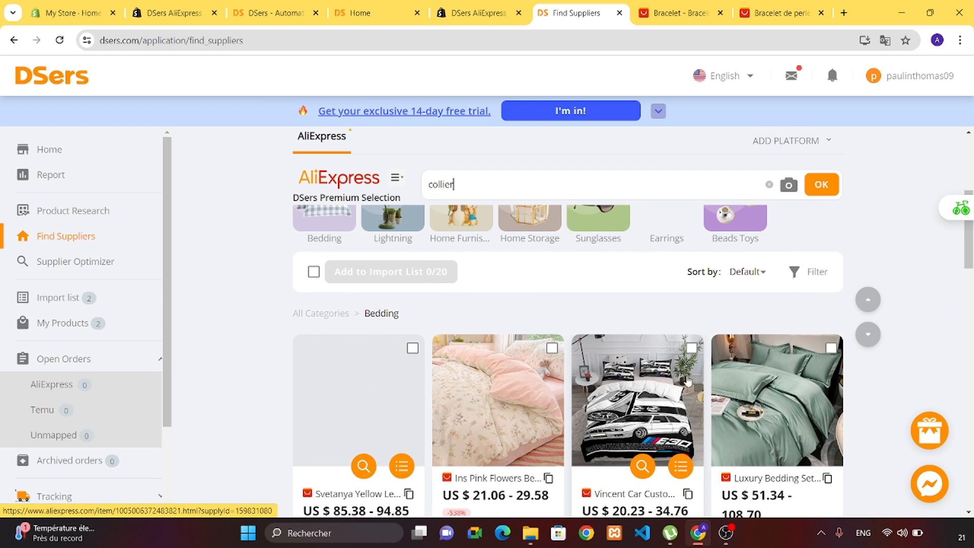
scroll(688, 380, "up", 3)
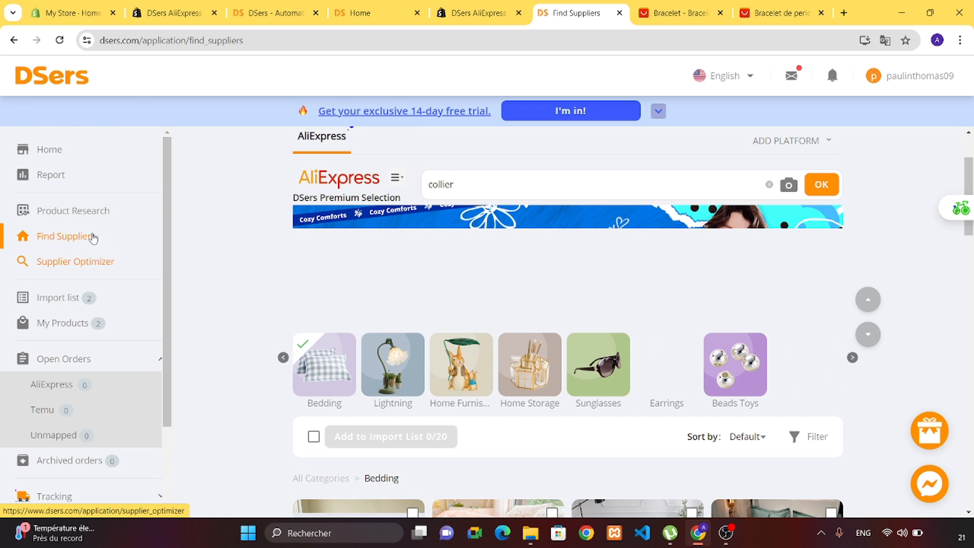
Step: Open Product Research and browse the featured TikTok ads for trending products
left_click(64, 216)
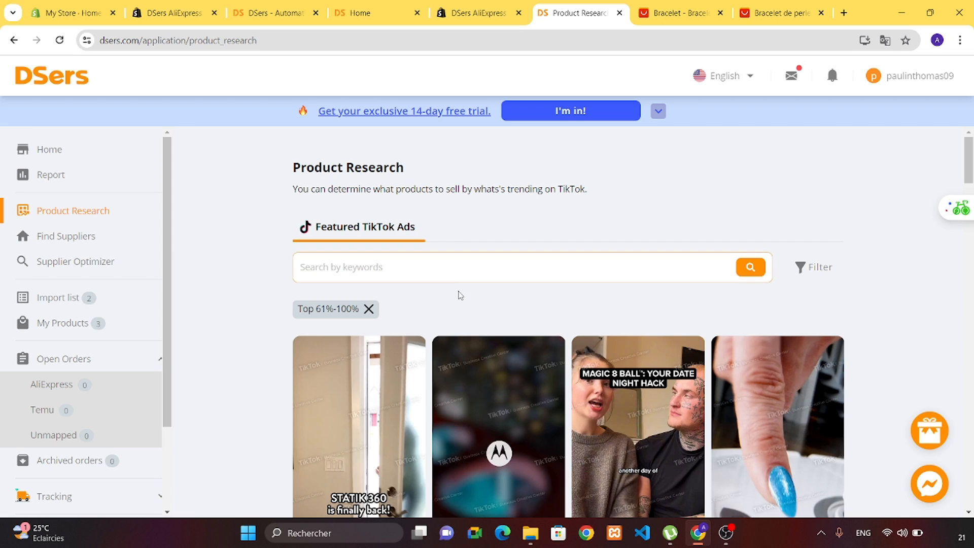
scroll(456, 293, "down", 5)
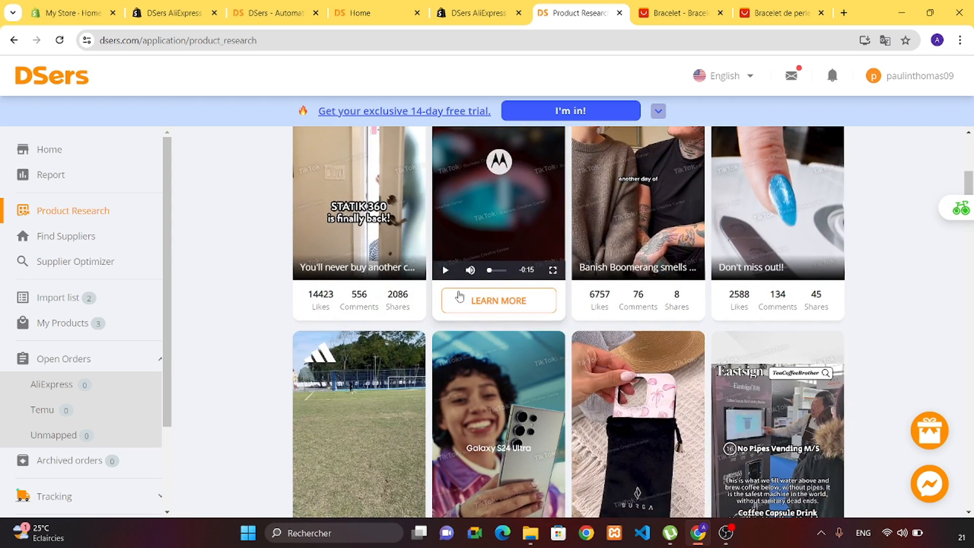
scroll(459, 297, "down", 3)
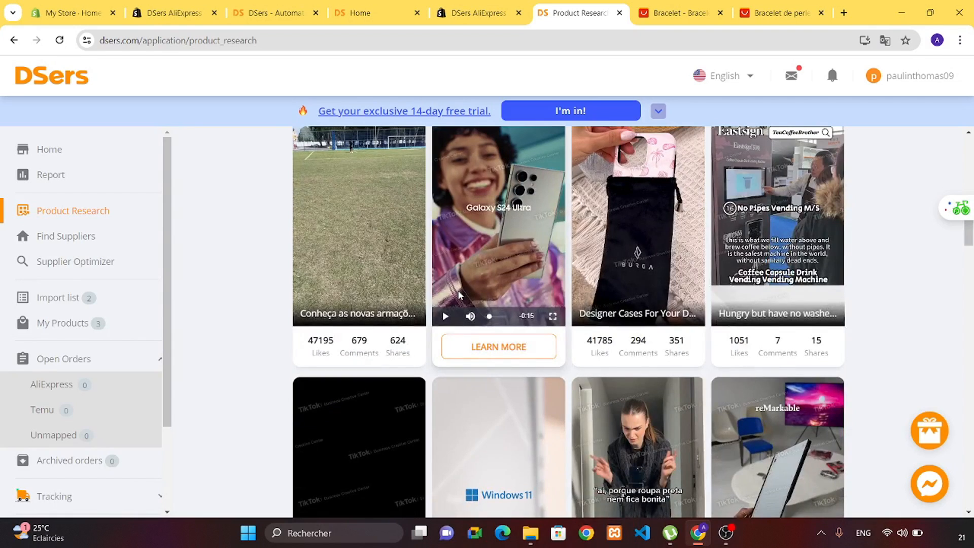
scroll(207, 179, "up", 8)
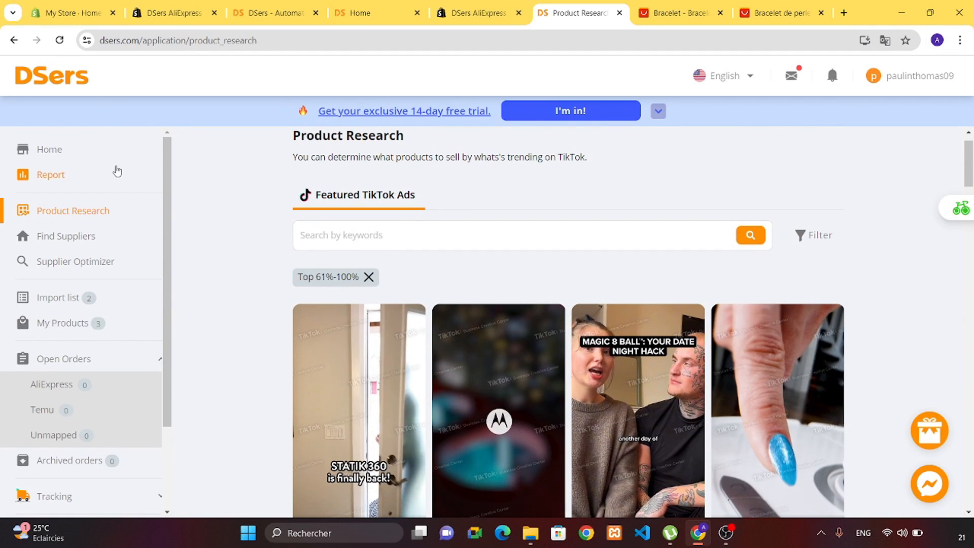
Step: Open the sales report and look over the remaining DSers sections for orders, tracking and settings
left_click(103, 176)
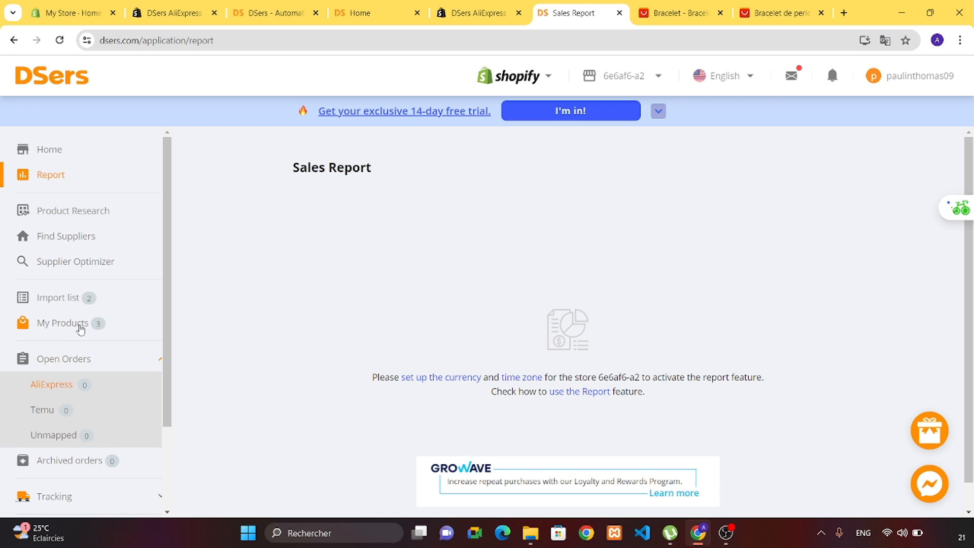
scroll(115, 431, "down", 1)
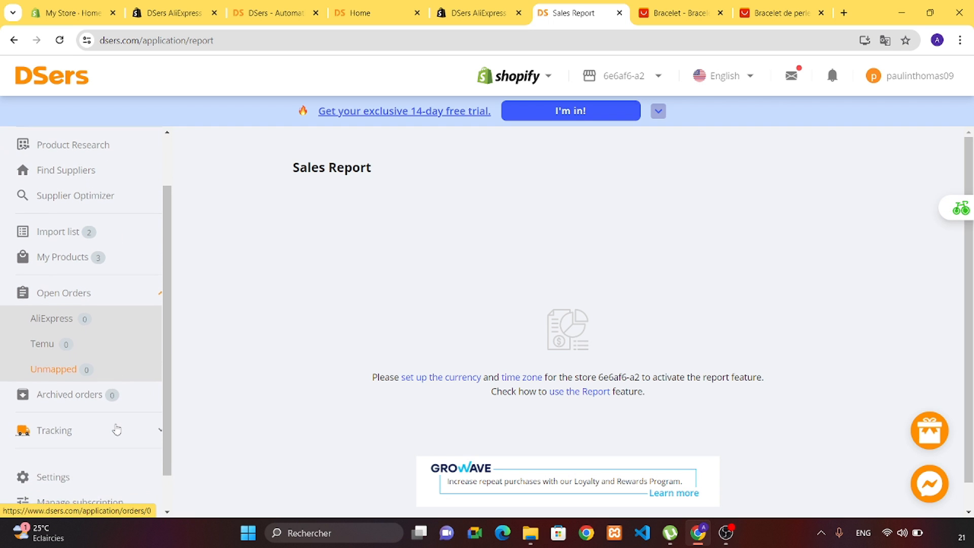
right_click(116, 429)
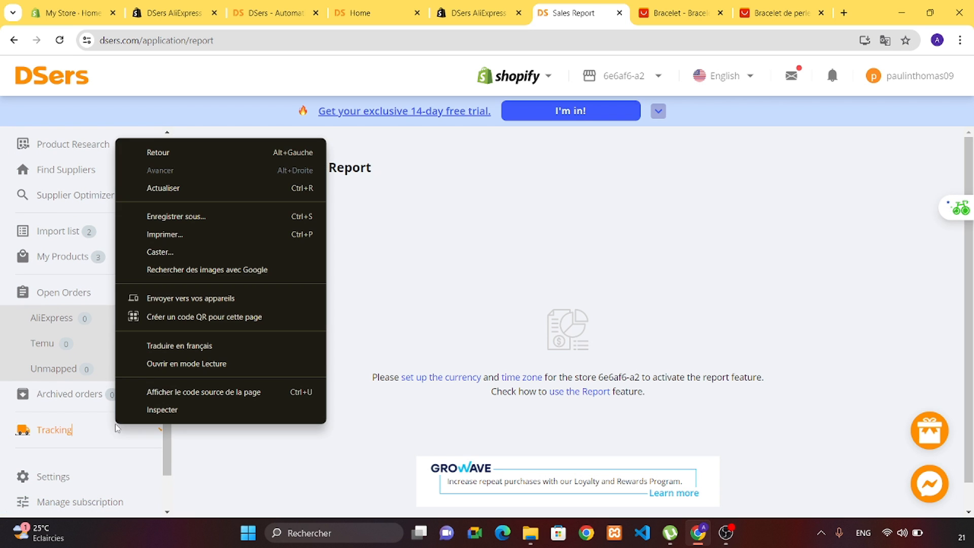
left_click(230, 470)
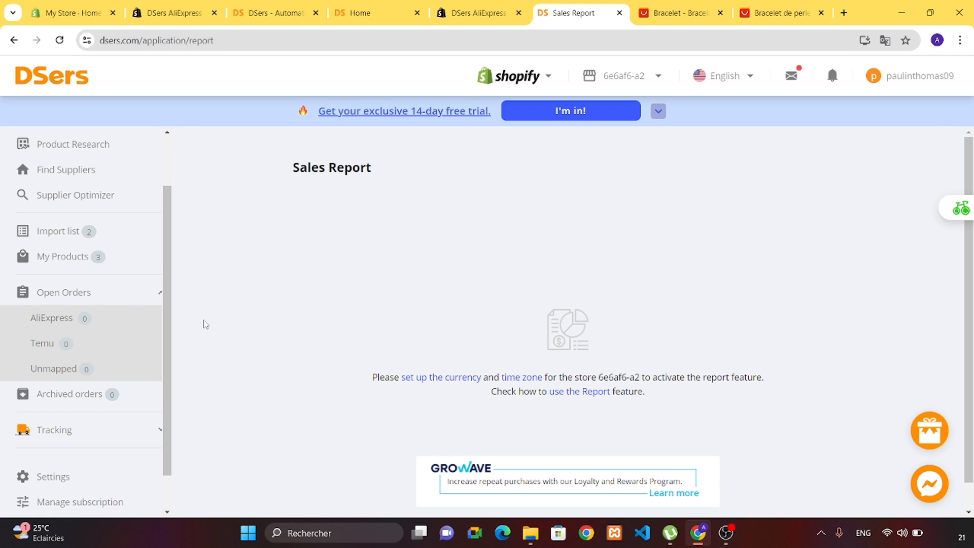
scroll(170, 226, "up", 2)
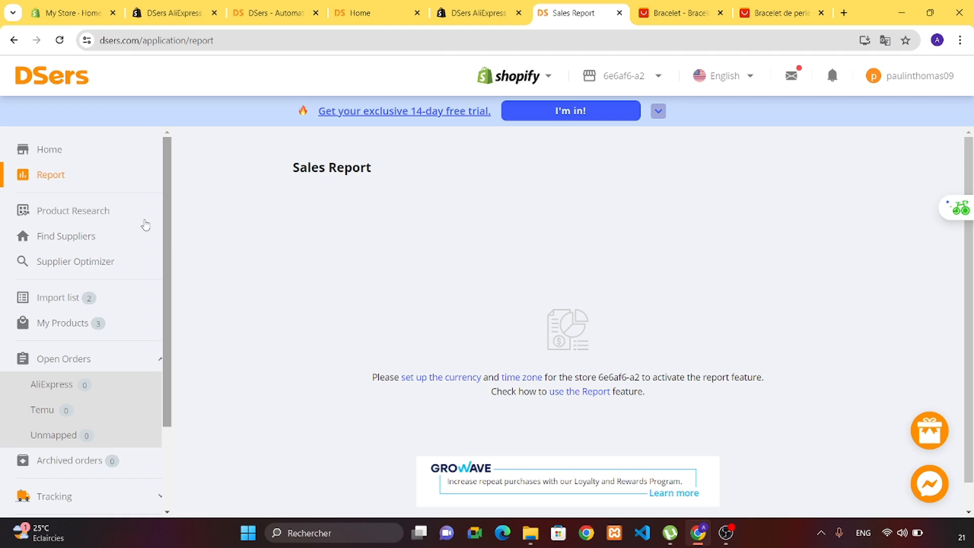